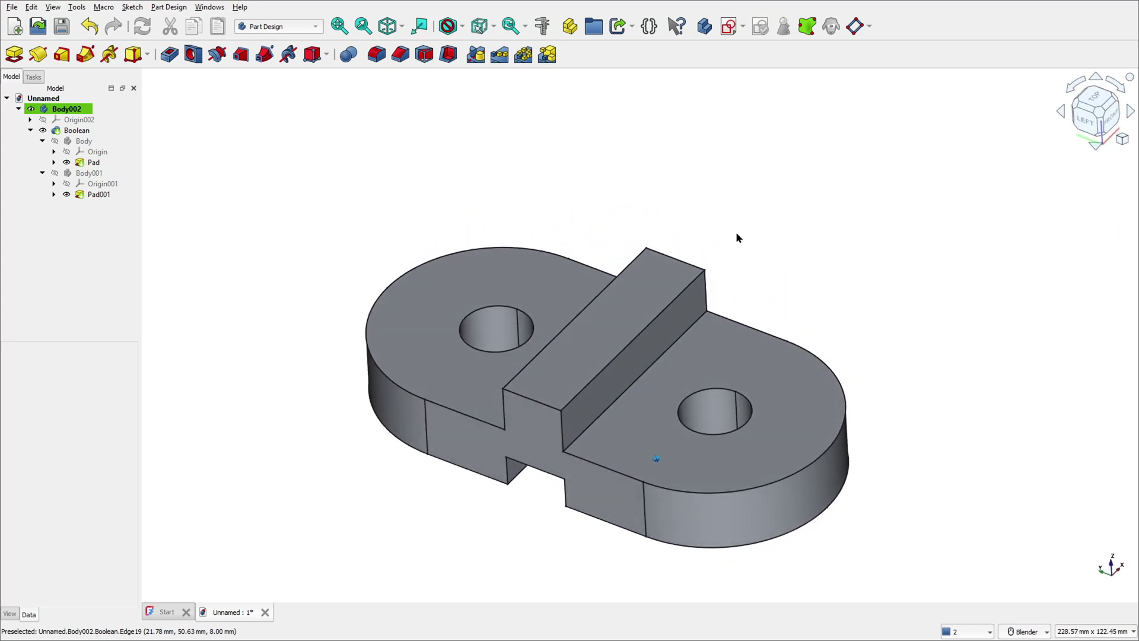
Draw a red arrow pointing at the drawing's side view
{"action": "middle_click_drag", "start_coordinate": [734, 233], "coordinate": [899, 201]}
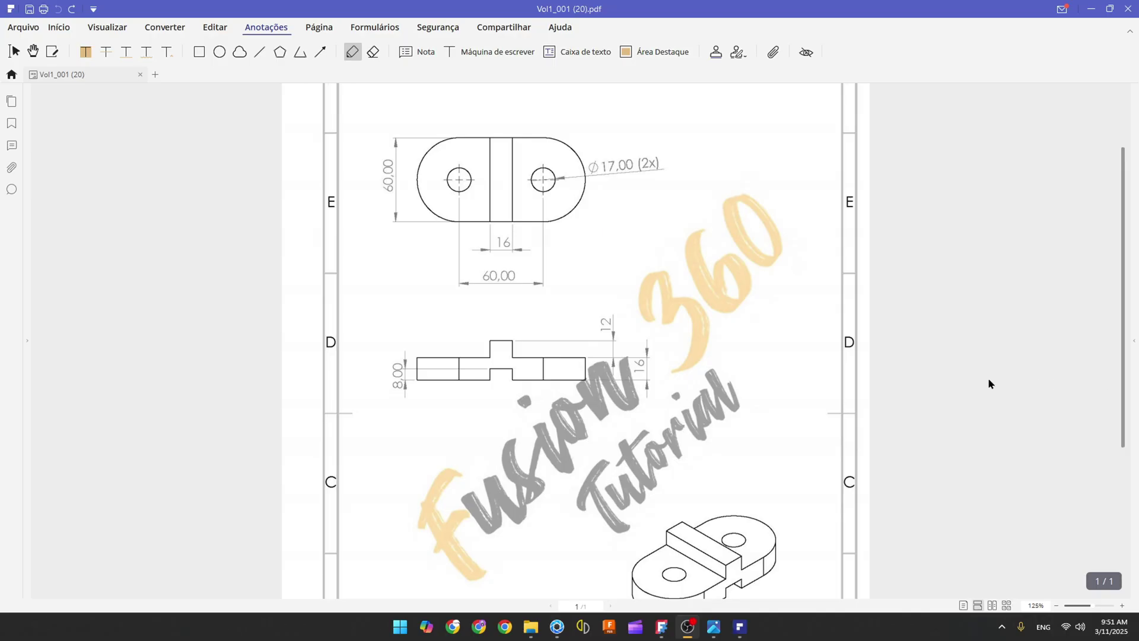
{"action": "scroll", "coordinate": [1008, 383], "scroll_direction": "down", "scroll_amount": 2}
{"action": "left_click_drag", "start_coordinate": [605, 425], "coordinate": [620, 432]}
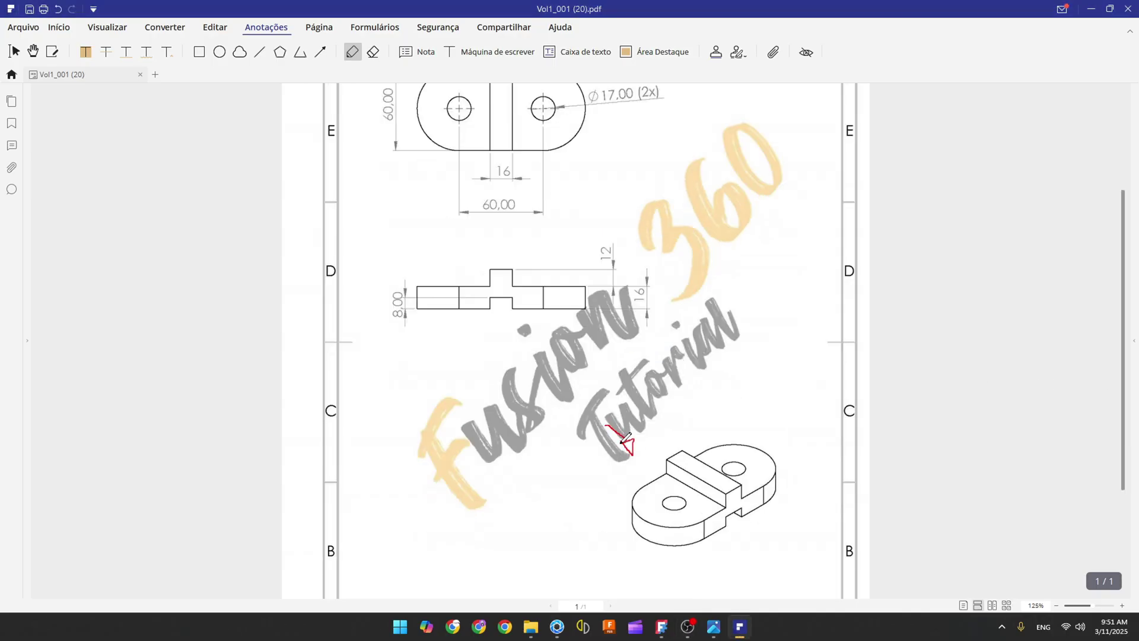
{"action": "scroll", "coordinate": [466, 397], "scroll_direction": "up", "scroll_amount": 2}
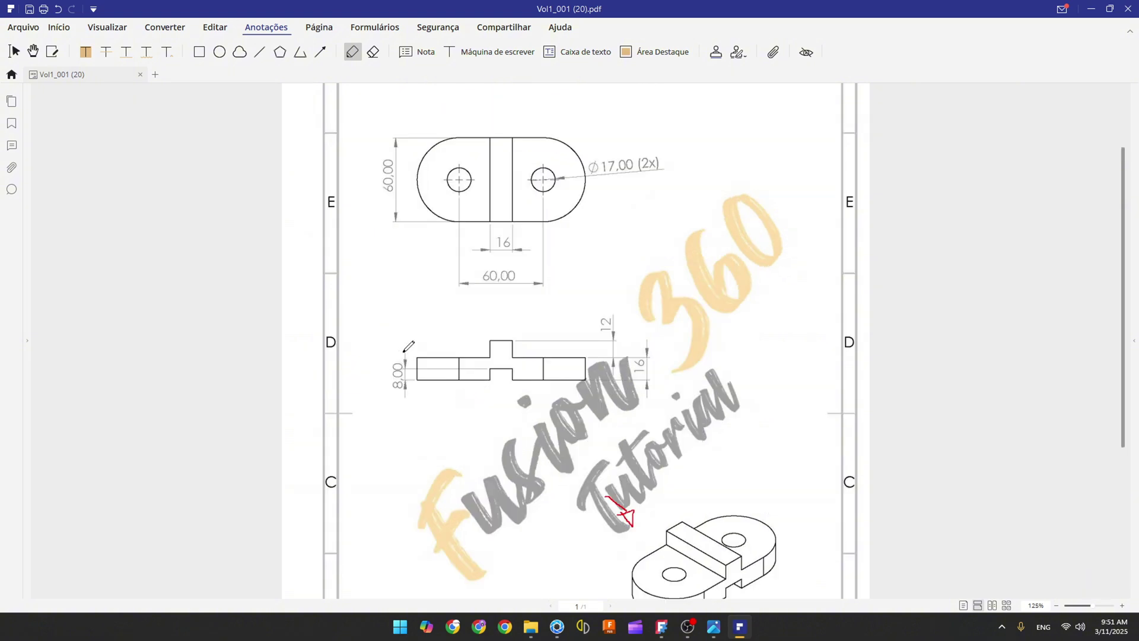
{"action": "left_click_drag", "start_coordinate": [403, 306], "coordinate": [430, 326]}
Mark the side view's slot, its 16 width and the 8,00 height in red
{"action": "scroll", "coordinate": [418, 322], "scroll_direction": "up", "scroll_amount": 3, "text": "ctrl"}
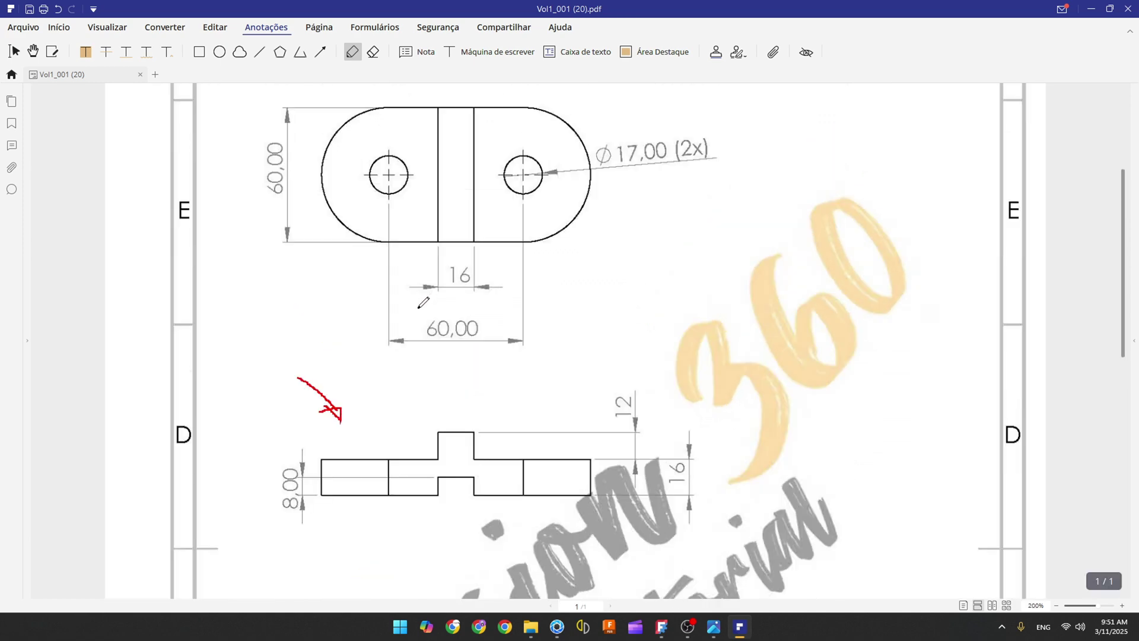
{"action": "left_click", "coordinate": [456, 476]}
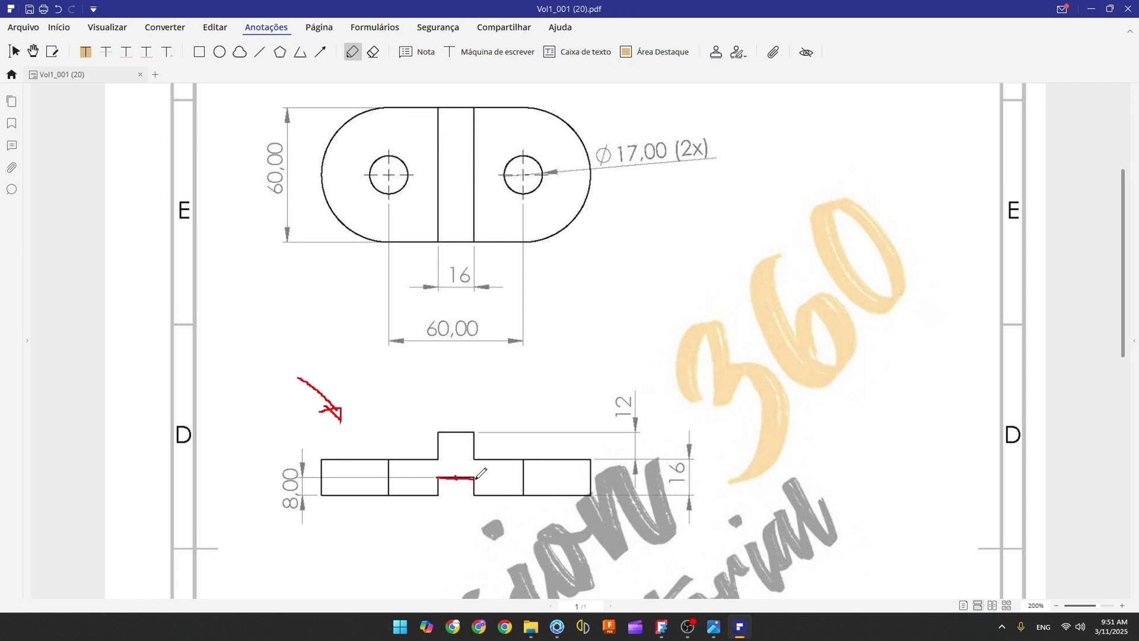
{"action": "left_click_drag", "start_coordinate": [443, 273], "coordinate": [477, 278]}
{"action": "left_click_drag", "start_coordinate": [290, 469], "coordinate": [289, 511]}
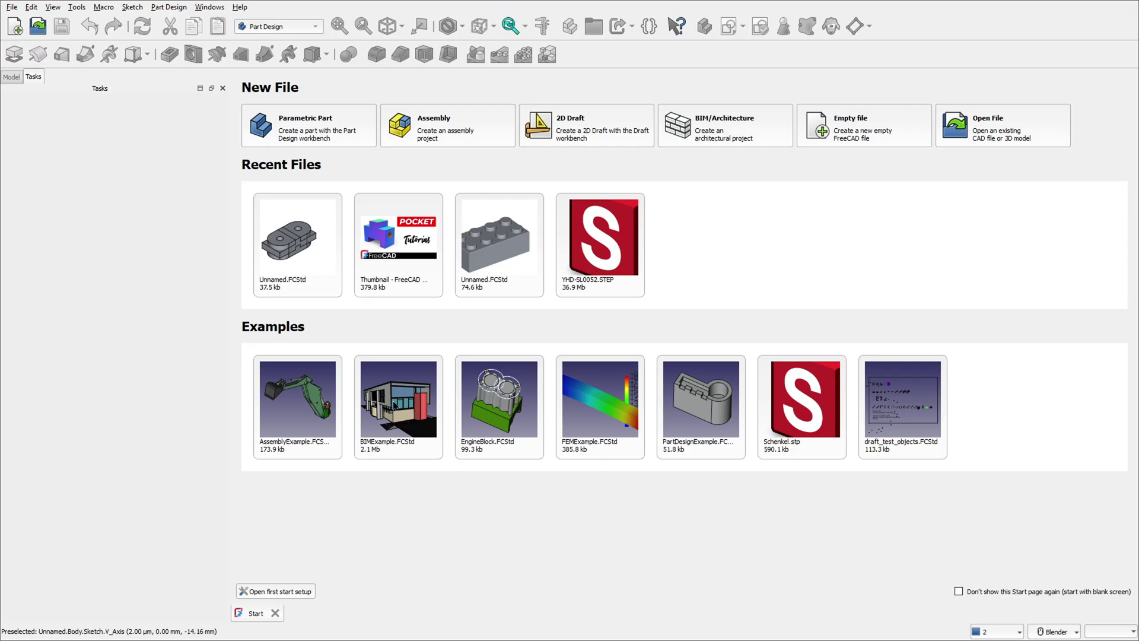
Create a Parametric Part document with a new sketch attached to the YZ-plane
{"action": "left_click", "coordinate": [300, 127]}
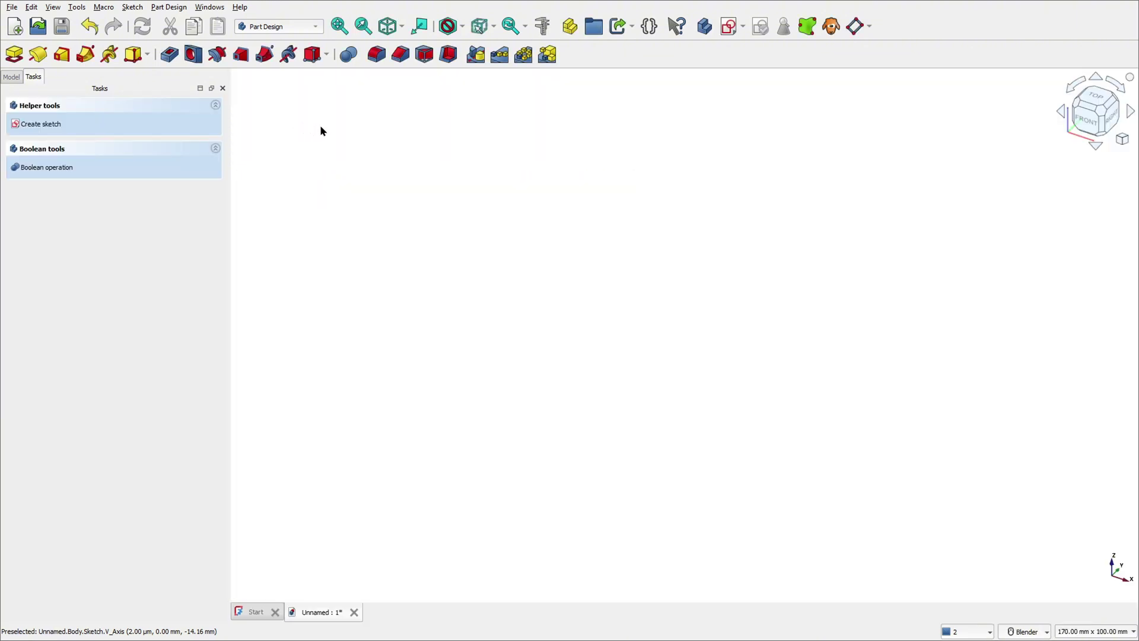
{"action": "left_click", "coordinate": [728, 26]}
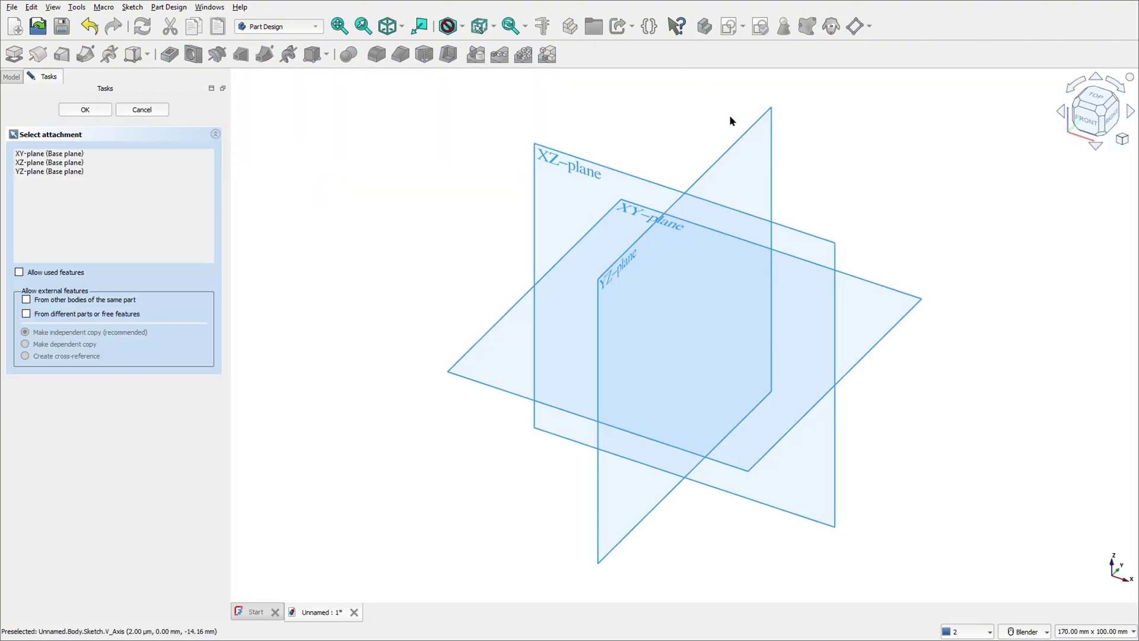
{"action": "left_click", "coordinate": [742, 137]}
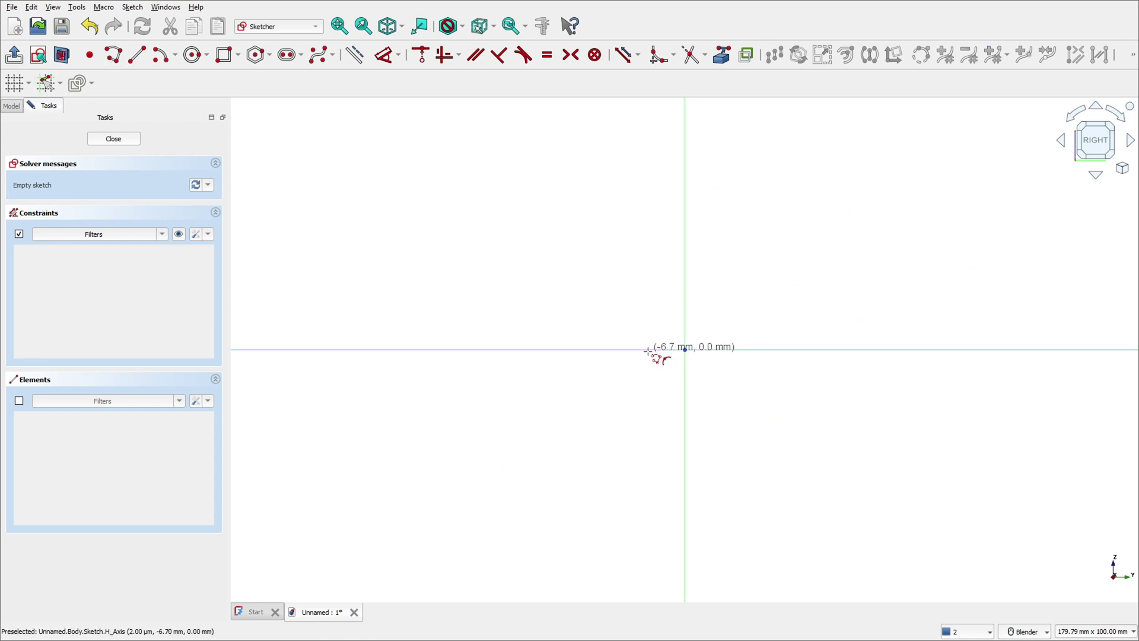
Draw the open slot profile: a top line on the axis and two downward legs
{"action": "left_click", "coordinate": [612, 350]}
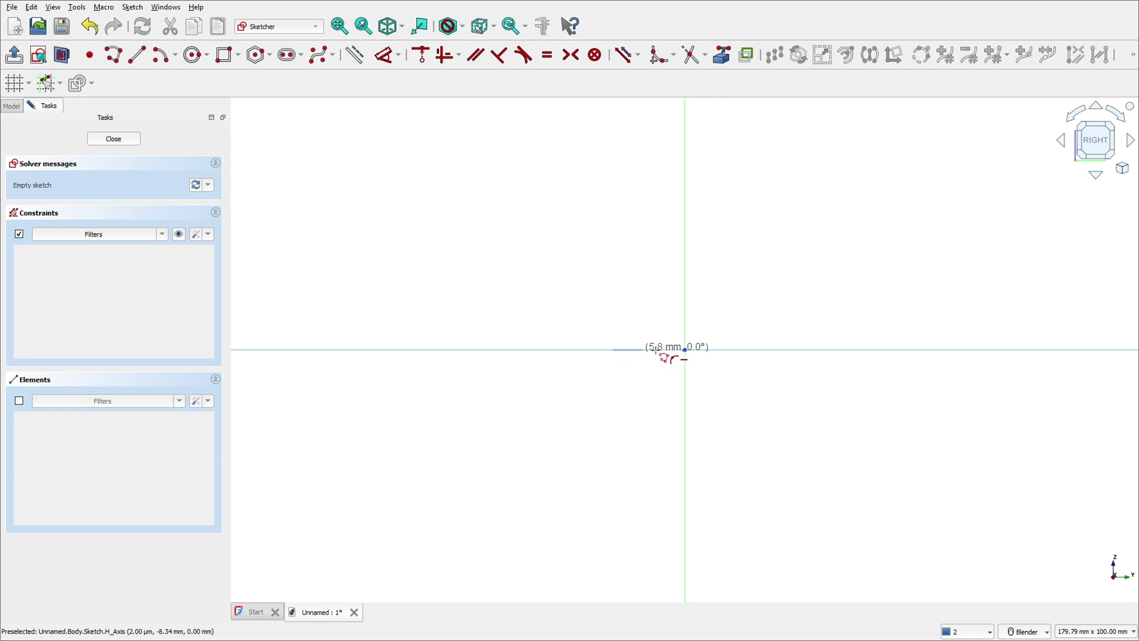
{"action": "left_click", "coordinate": [757, 350]}
{"action": "left_click", "coordinate": [757, 421]}
{"action": "right_click", "coordinate": [669, 360]}
{"action": "left_click", "coordinate": [613, 350]}
{"action": "left_click", "coordinate": [613, 422]}
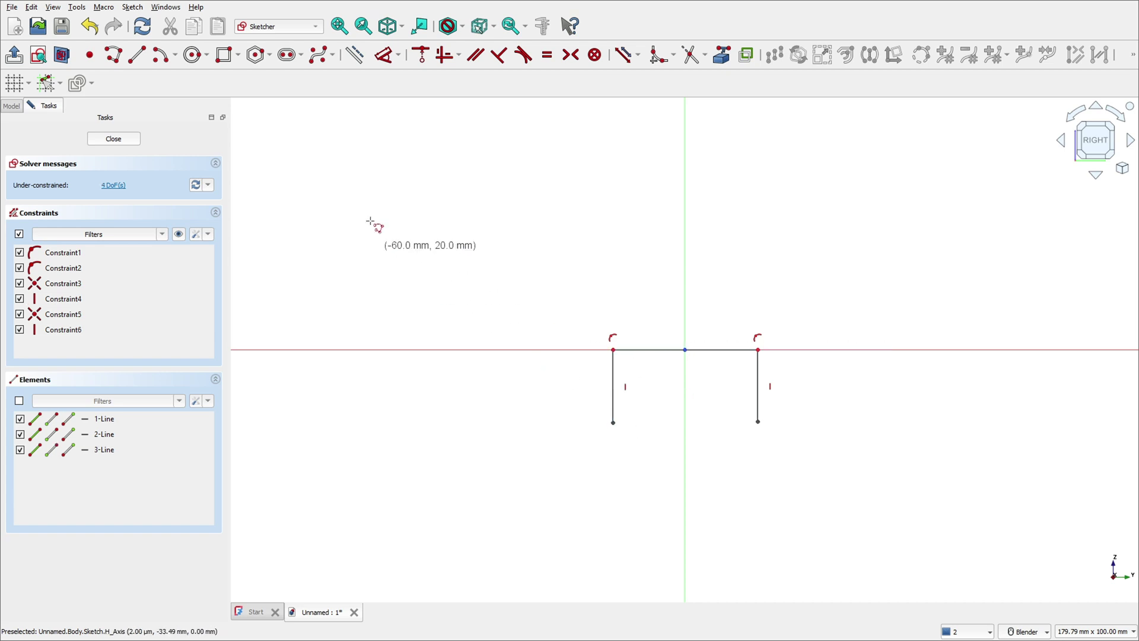
Dimension the top line at 16 mm, undoing an accidental 90° angle constraint
{"action": "left_click", "coordinate": [386, 55]}
{"action": "left_click", "coordinate": [720, 350]}
{"action": "left_click", "coordinate": [689, 539]}
{"action": "key", "text": "ctrl+z"}
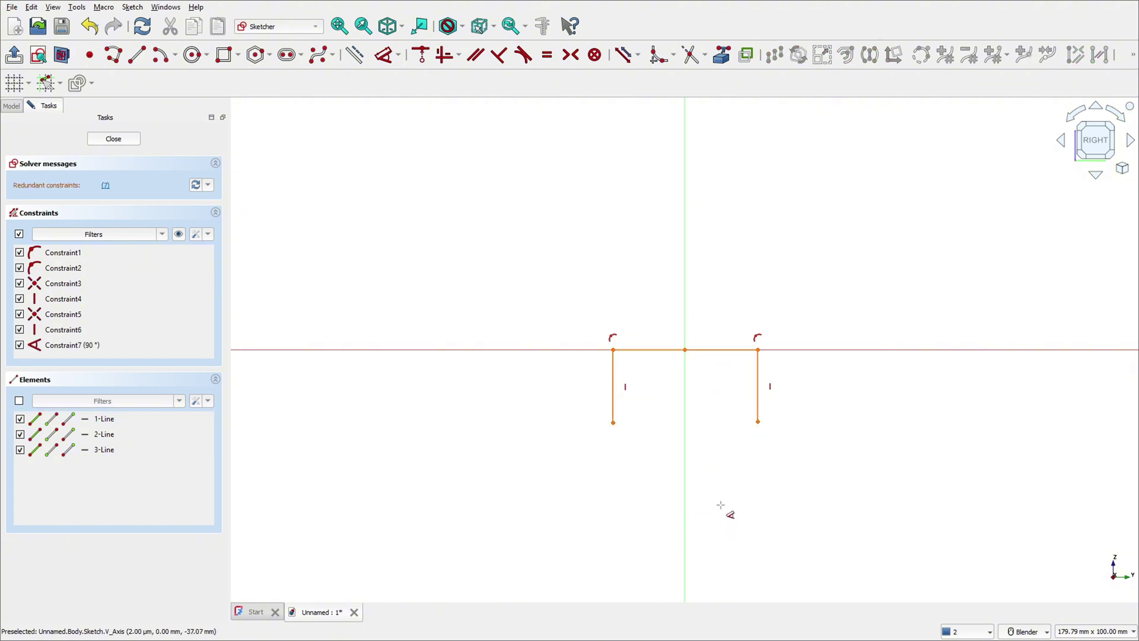
{"action": "left_click", "coordinate": [636, 351]}
{"action": "left_click", "coordinate": [385, 55]}
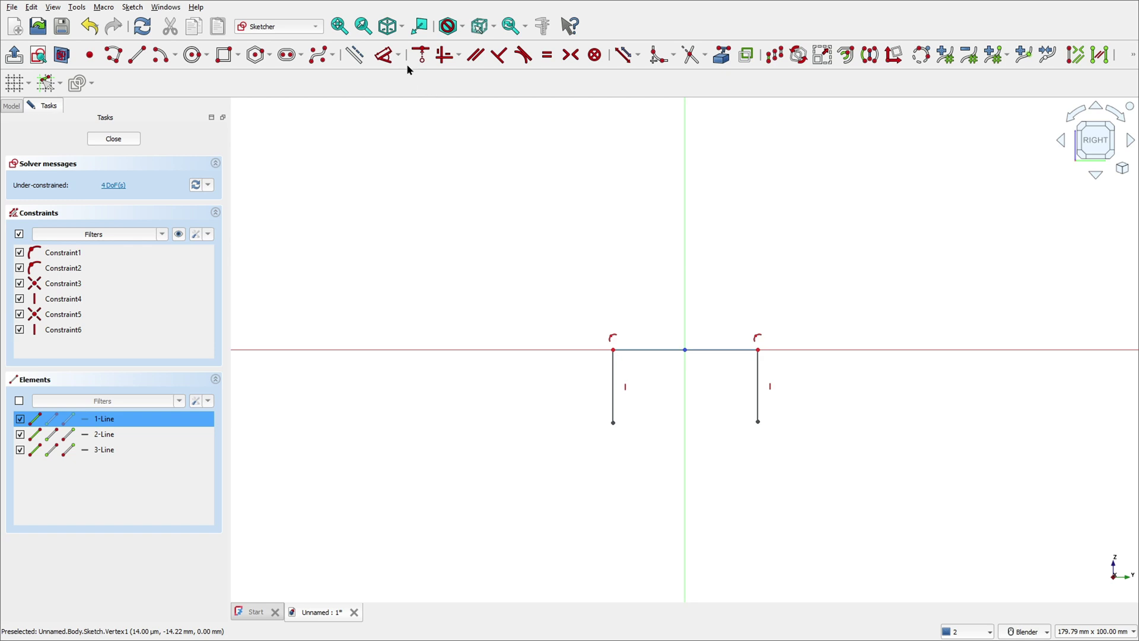
{"action": "left_click", "coordinate": [662, 538]}
{"action": "type", "text": "16"}
{"action": "key", "text": "Return"}
Set the left leg to 8 mm and move the 16 mm label above the sketch
{"action": "left_click", "coordinate": [628, 407]}
{"action": "left_click", "coordinate": [536, 399]}
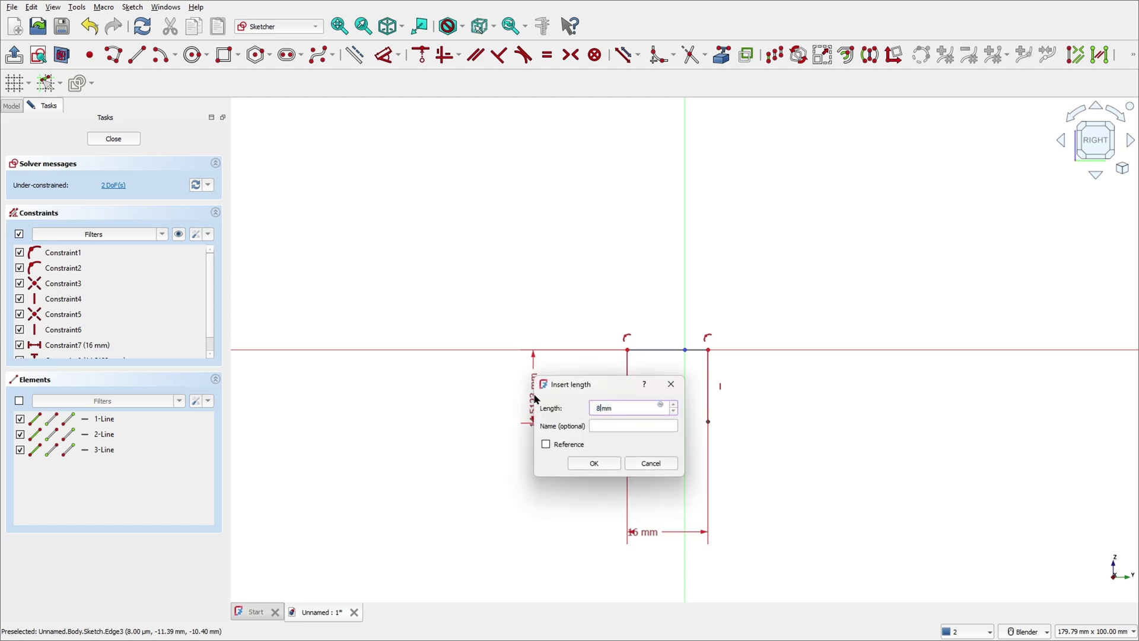
{"action": "type", "text": "8"}
{"action": "key", "text": "Return"}
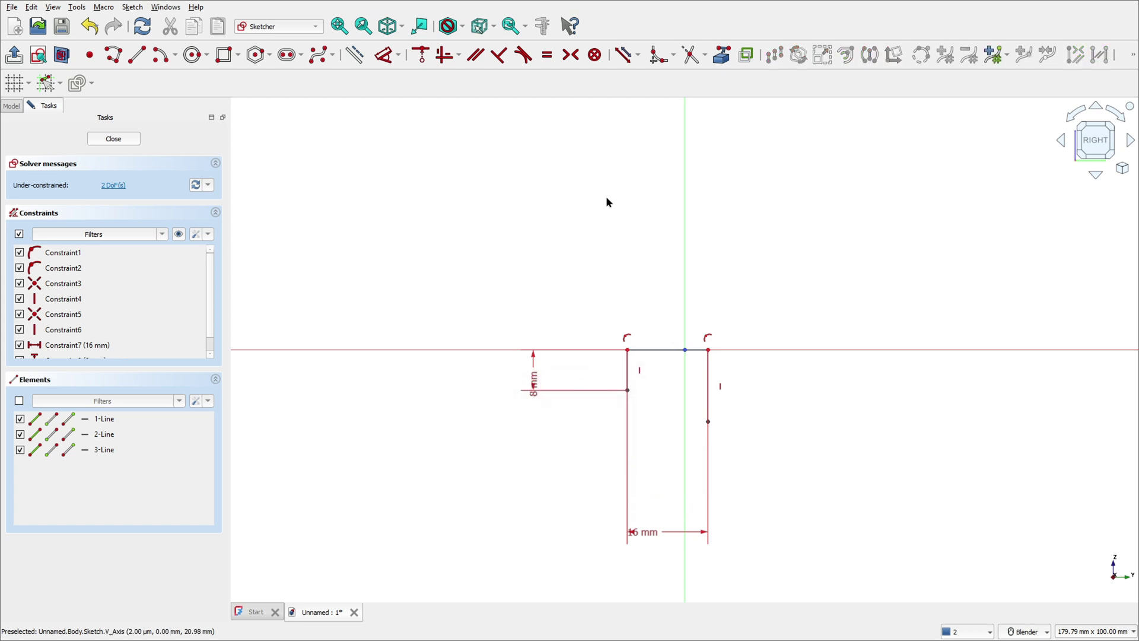
{"action": "left_click_drag", "start_coordinate": [648, 529], "coordinate": [654, 280]}
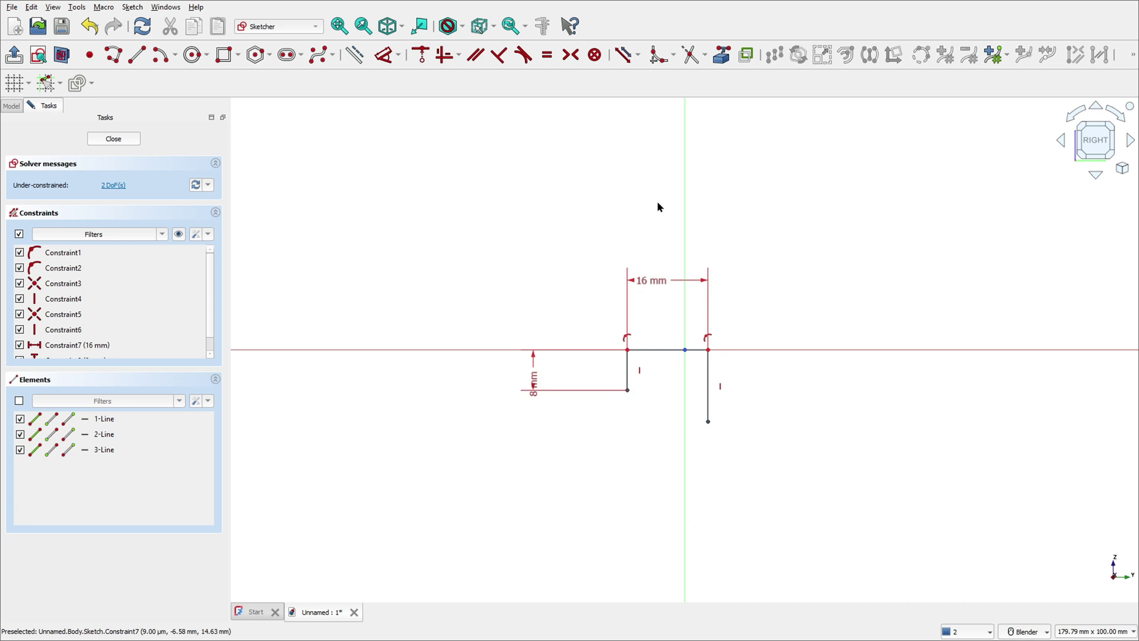
Make the two legs equal and the slot symmetric about the origin
{"action": "left_click", "coordinate": [546, 55]}
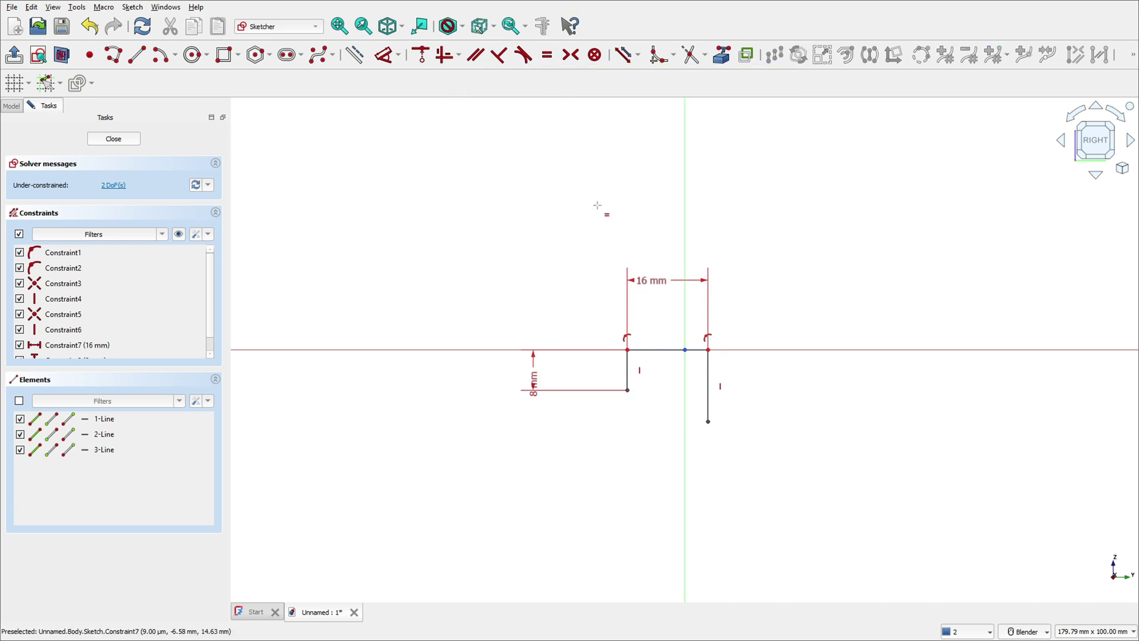
{"action": "left_click", "coordinate": [630, 379]}
{"action": "left_click", "coordinate": [707, 373]}
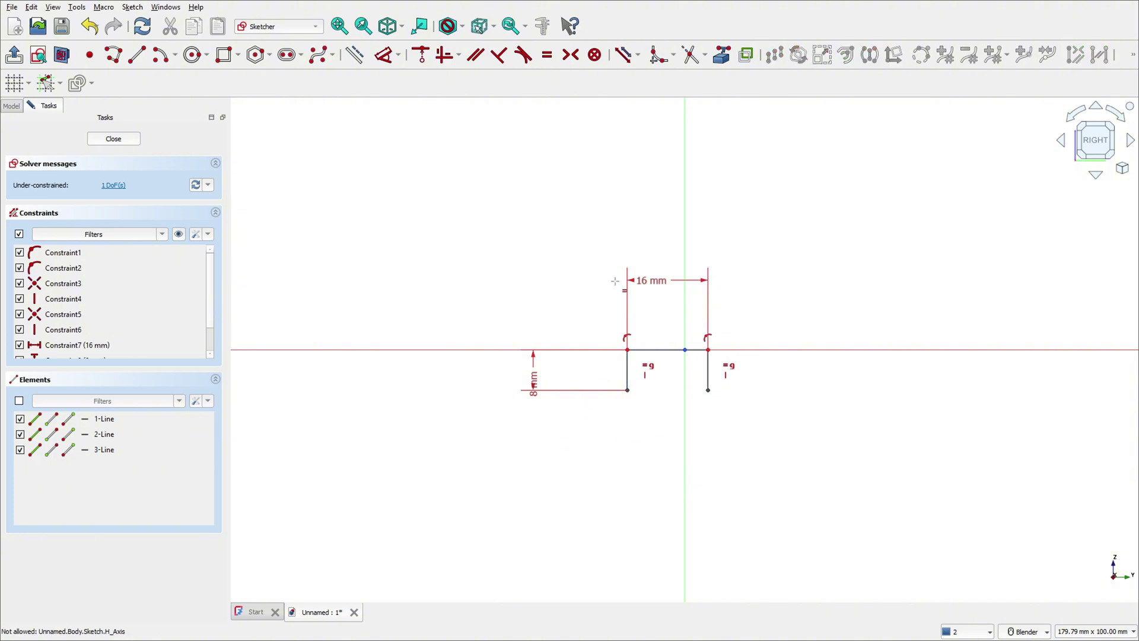
{"action": "left_click", "coordinate": [572, 58]}
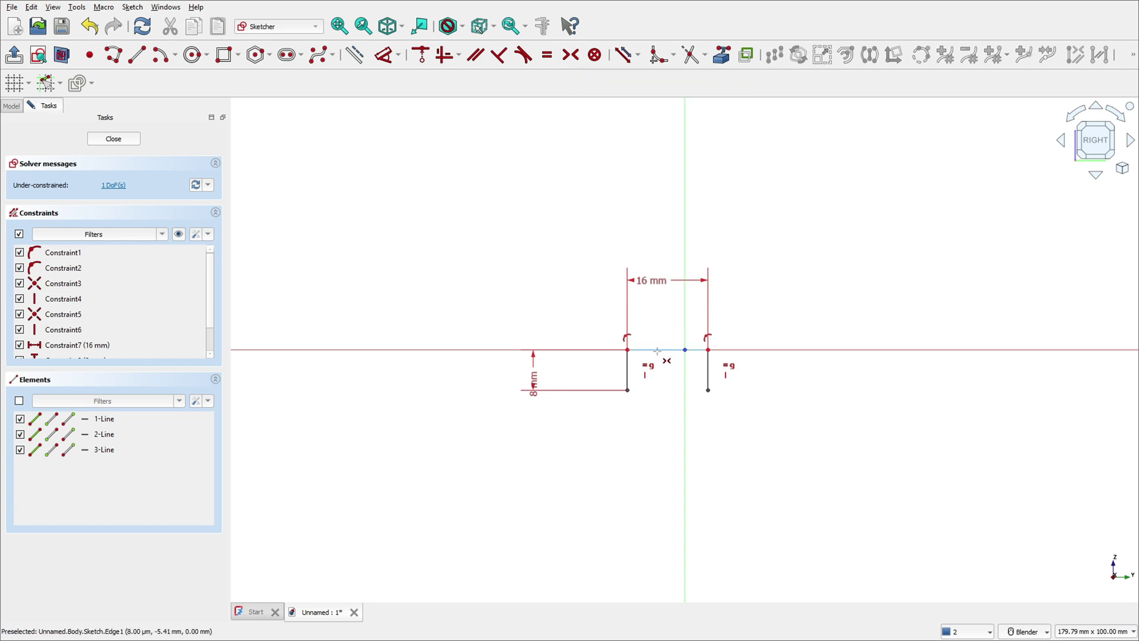
{"action": "left_click", "coordinate": [684, 350]}
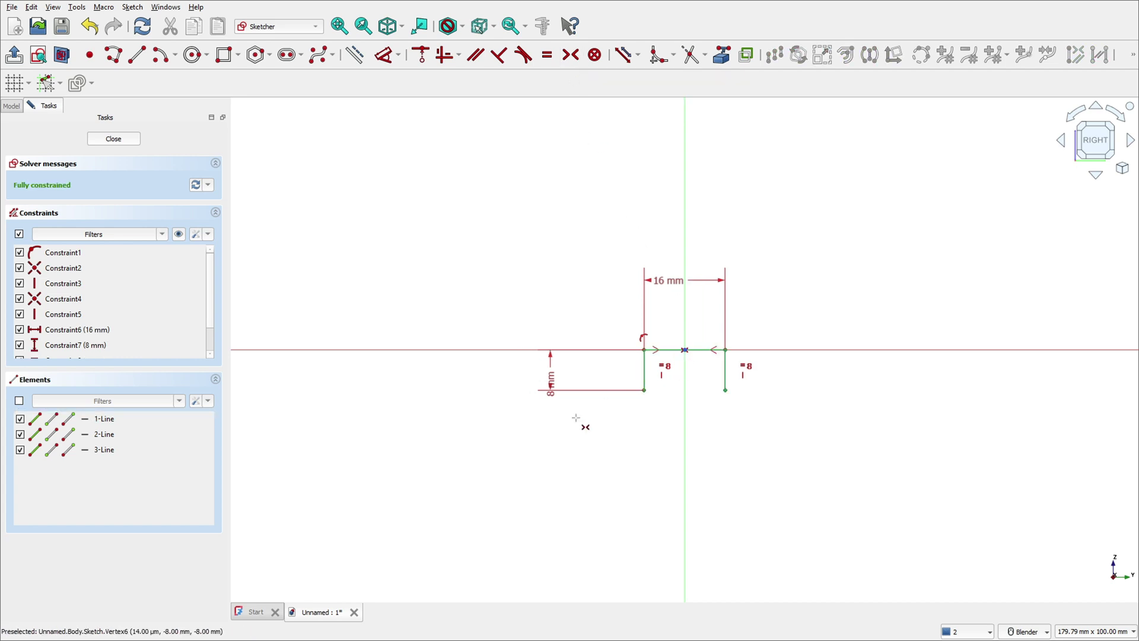
Move the 8 mm dimension below the left leg, then trace the side view's bottom edge and 16 height in red
{"action": "mouse_move", "coordinate": [549, 384]}
{"action": "left_mouse_down"}
{"action": "mouse_move", "coordinate": [632, 374]}
{"action": "mouse_move", "coordinate": [661, 399]}
{"action": "mouse_move", "coordinate": [649, 462]}
{"action": "mouse_move", "coordinate": [605, 478]}
{"action": "mouse_move", "coordinate": [633, 491]}
{"action": "left_mouse_up"}
{"action": "key", "text": "alt+Tab"}
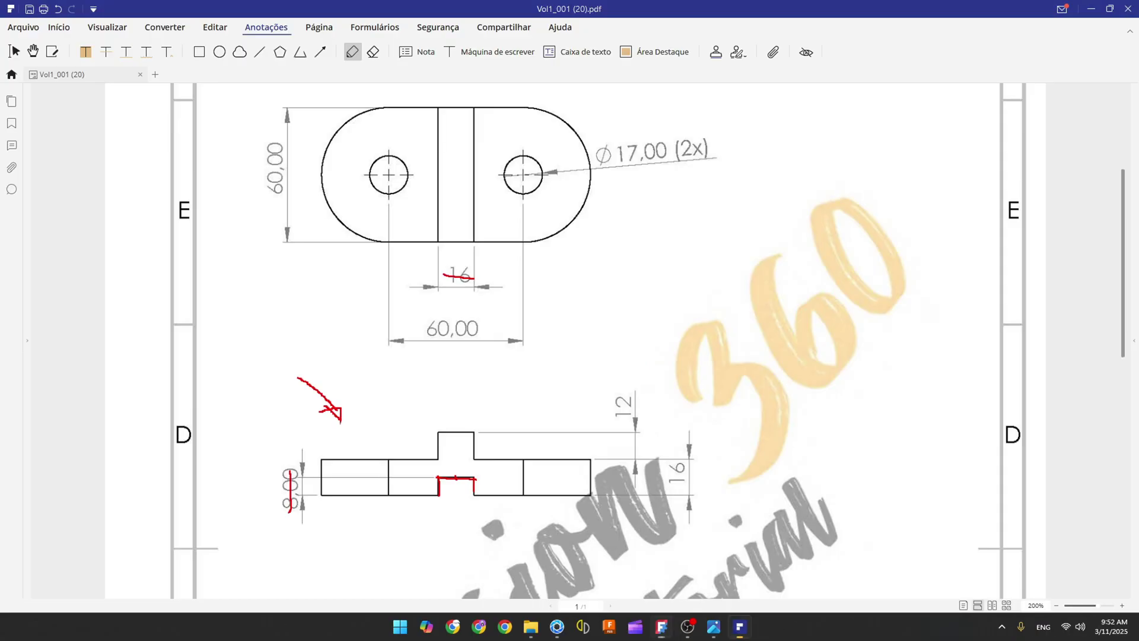
{"action": "mouse_move", "coordinate": [438, 496]}
{"action": "left_mouse_down"}
{"action": "mouse_move", "coordinate": [322, 496]}
{"action": "mouse_move", "coordinate": [326, 462]}
{"action": "left_mouse_up"}
{"action": "left_click_drag", "start_coordinate": [683, 456], "coordinate": [671, 496]}
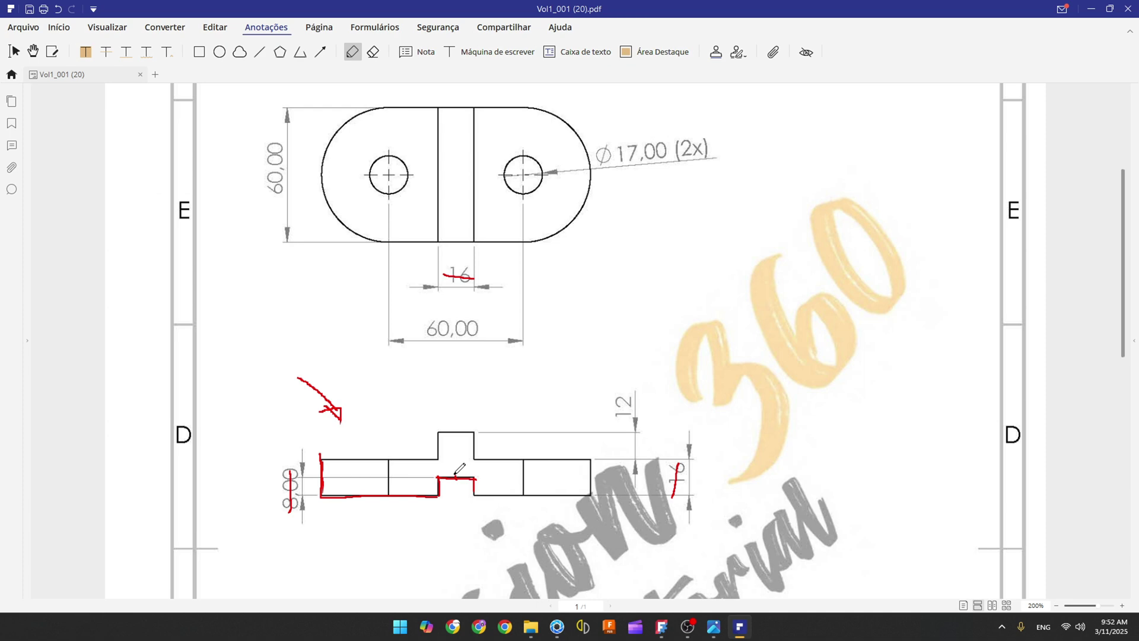
Write 60 and 301 in red and strike over the 60,00 dimension
{"action": "mouse_move", "coordinate": [366, 532]}
{"action": "left_mouse_down"}
{"action": "mouse_move", "coordinate": [354, 548]}
{"action": "mouse_move", "coordinate": [381, 540]}
{"action": "left_mouse_up"}
{"action": "left_click_drag", "start_coordinate": [456, 161], "coordinate": [456, 185]}
{"action": "mouse_move", "coordinate": [425, 154]}
{"action": "left_mouse_down"}
{"action": "mouse_move", "coordinate": [416, 179]}
{"action": "mouse_move", "coordinate": [446, 169]}
{"action": "mouse_move", "coordinate": [439, 159]}
{"action": "left_mouse_up"}
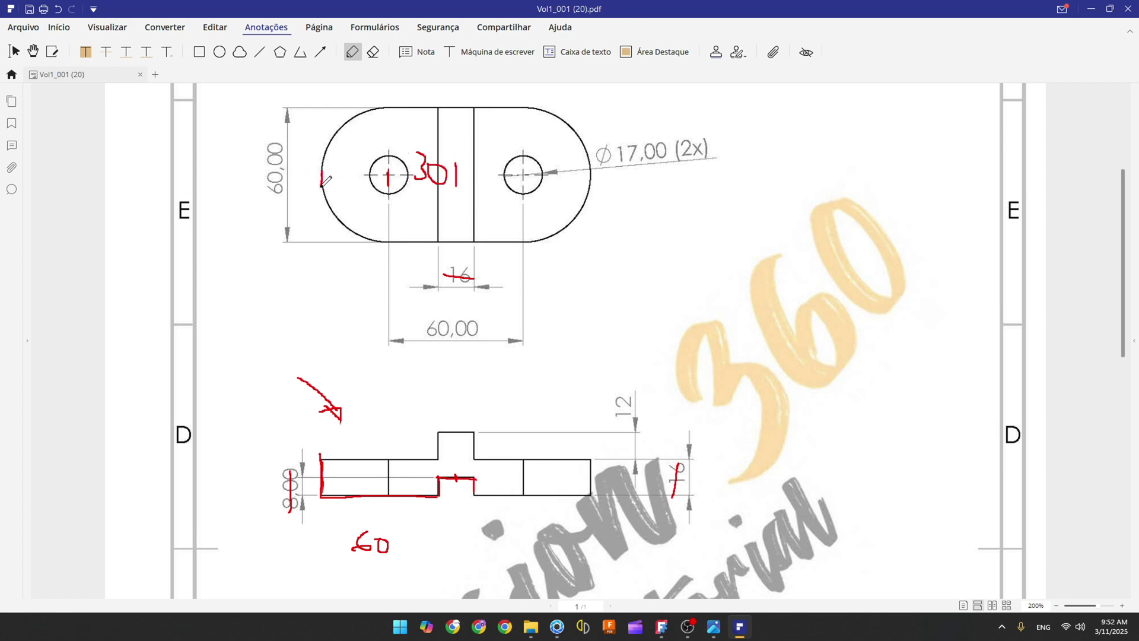
{"action": "left_click_drag", "start_coordinate": [275, 146], "coordinate": [274, 184]}
Draw a base line out to the left and an end line rising above the axis
{"action": "left_click", "coordinate": [661, 627]}
{"action": "left_click", "coordinate": [114, 55]}
{"action": "left_click", "coordinate": [644, 390]}
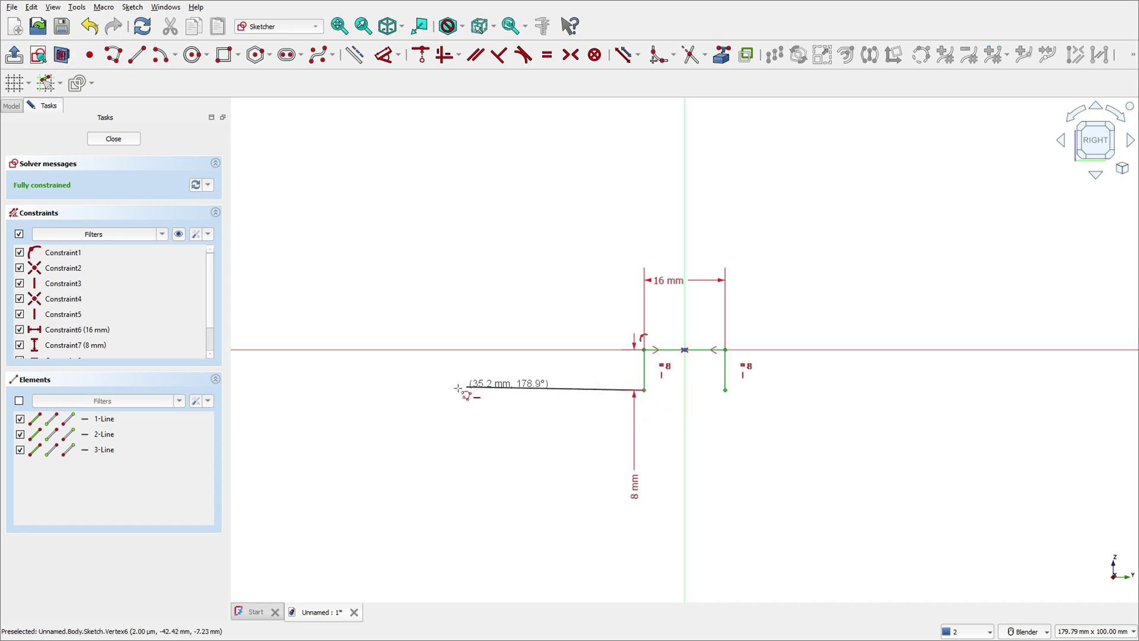
{"action": "left_click", "coordinate": [432, 390]}
{"action": "left_click", "coordinate": [433, 299]}
{"action": "right_click", "coordinate": [433, 301]}
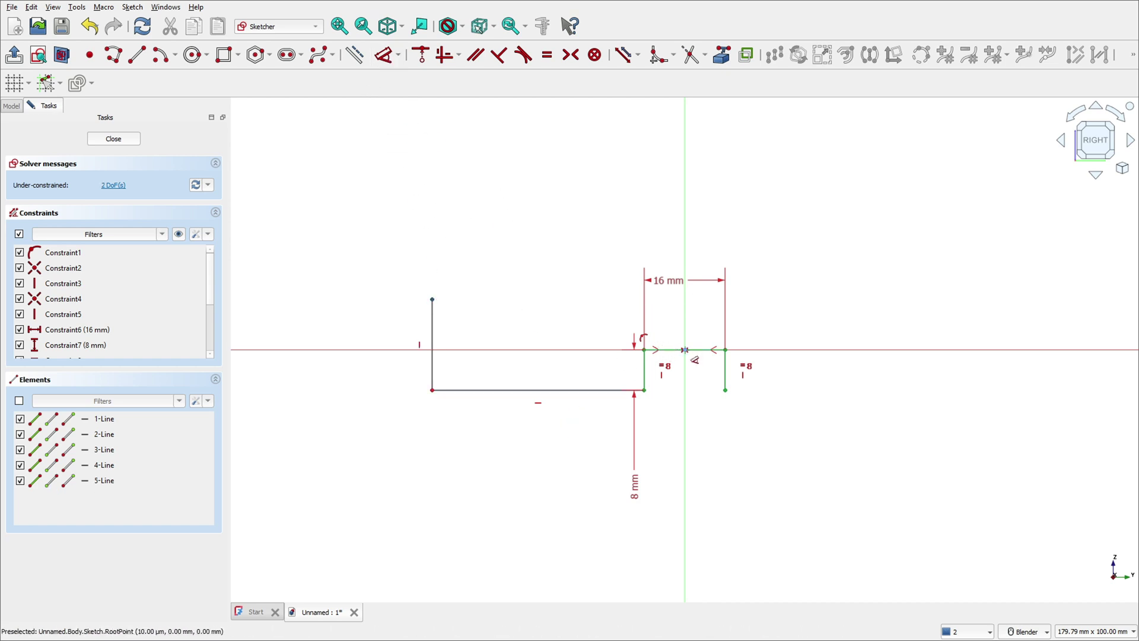
Dimension the base length at 60 mm from the origin
{"action": "left_click", "coordinate": [434, 368]}
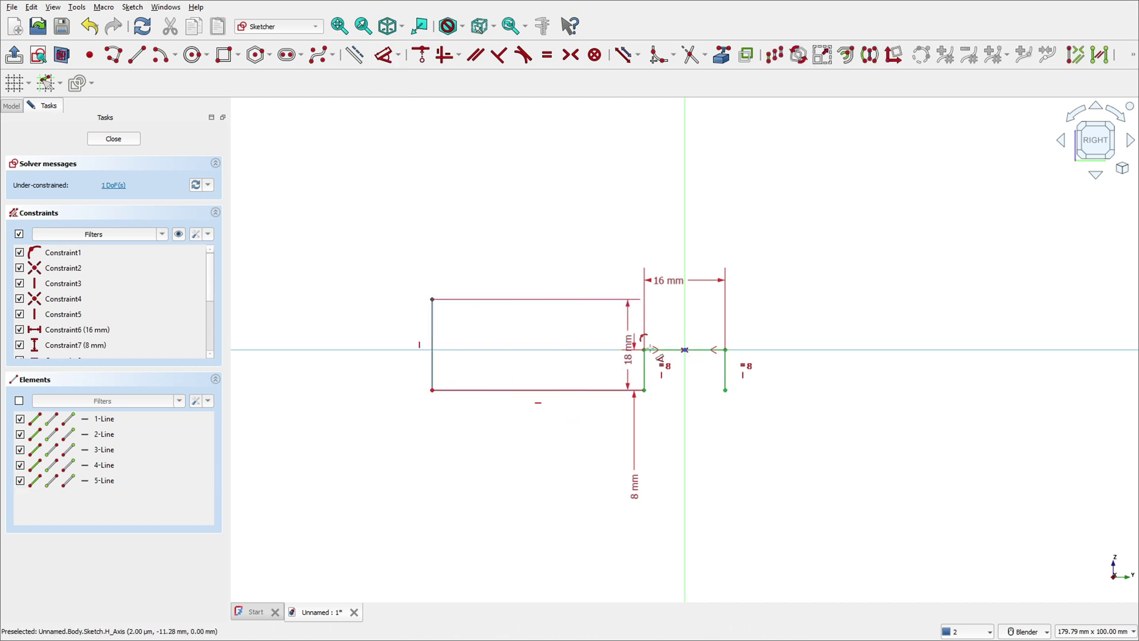
{"action": "left_click", "coordinate": [684, 350]}
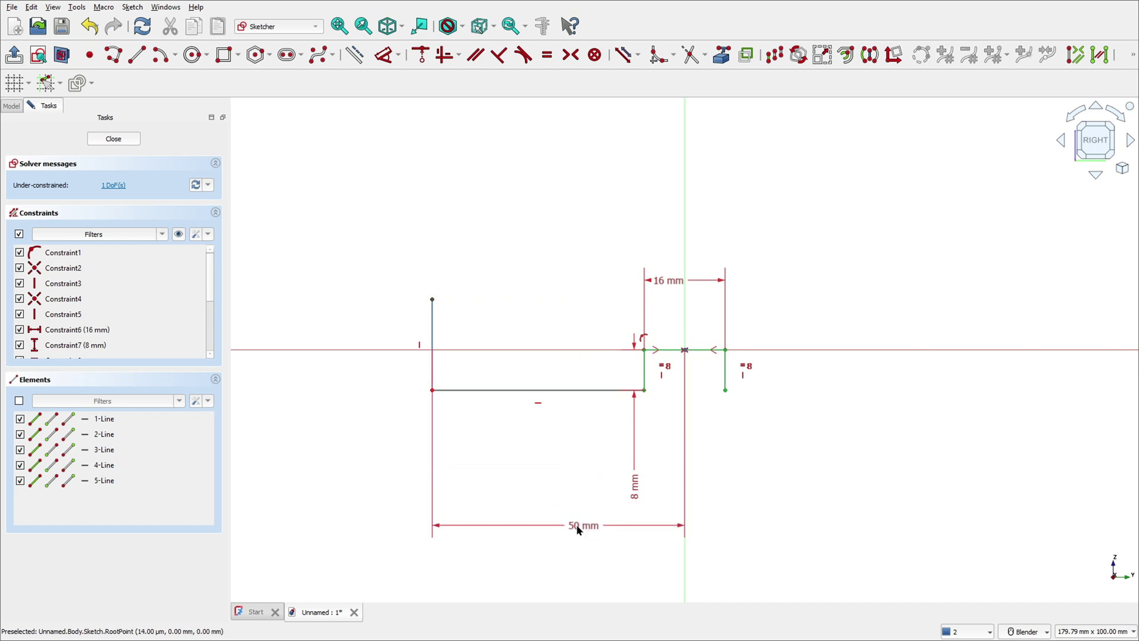
{"action": "left_click", "coordinate": [578, 528]}
{"action": "type", "text": "60"}
{"action": "key", "text": "Return"}
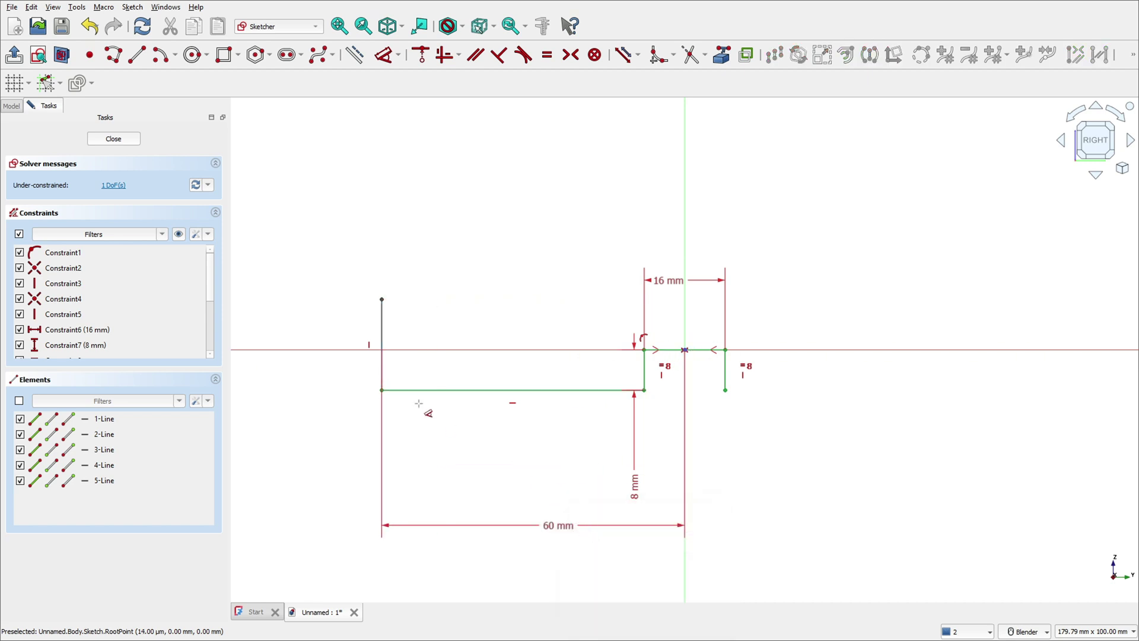
Set the left vertical end line to 16 mm high
{"action": "left_click", "coordinate": [382, 335]}
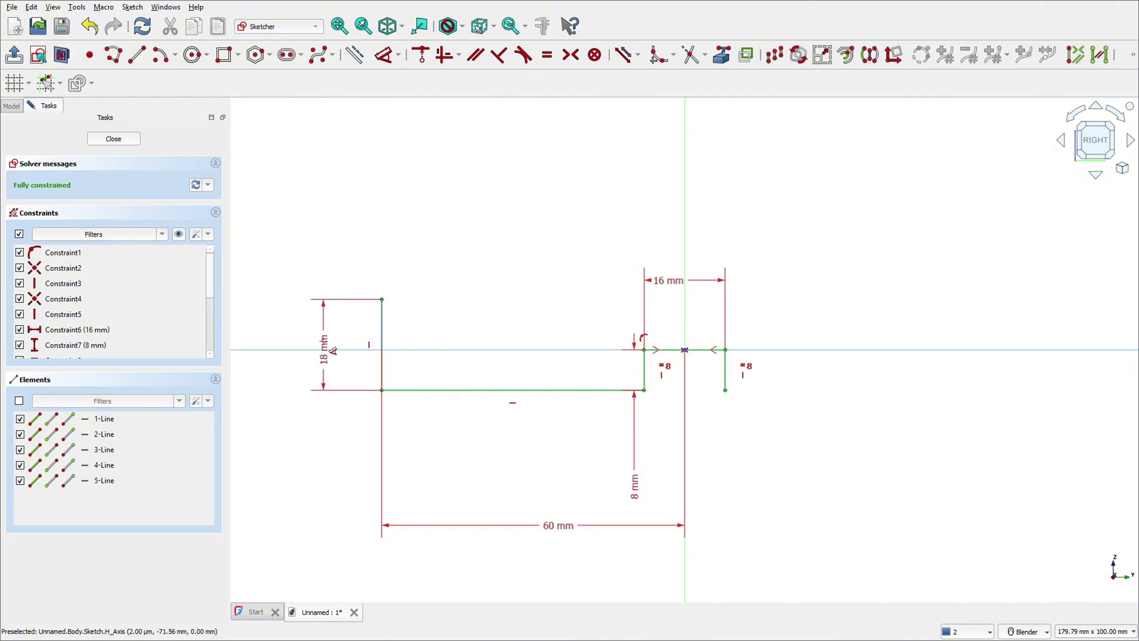
{"action": "left_click", "coordinate": [330, 318]}
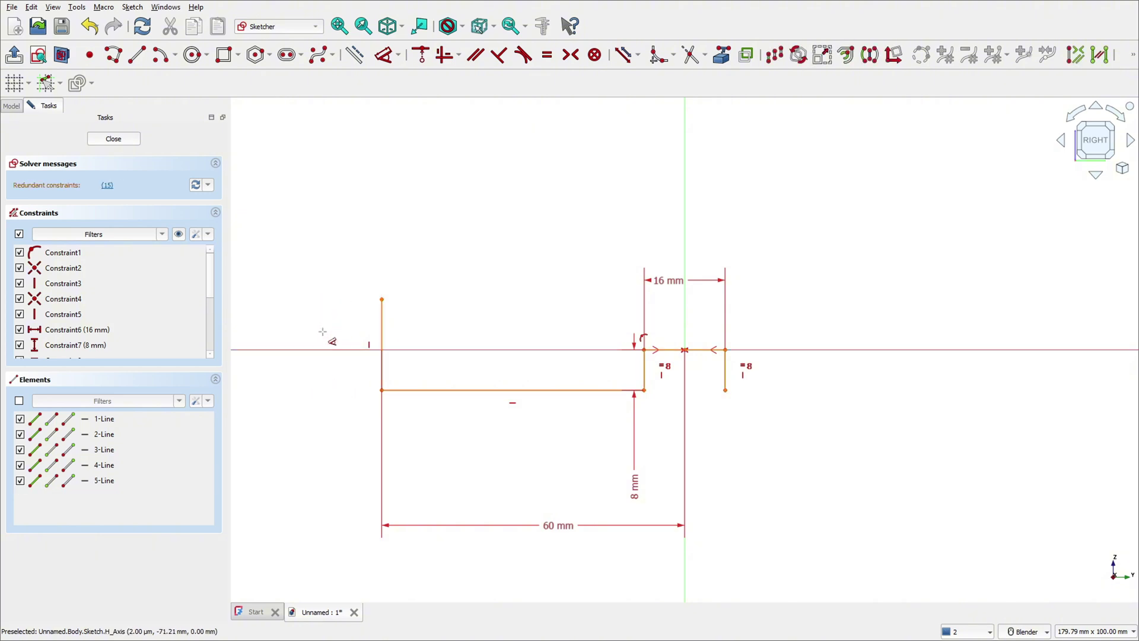
{"action": "left_click", "coordinate": [382, 326]}
{"action": "left_click", "coordinate": [343, 336]}
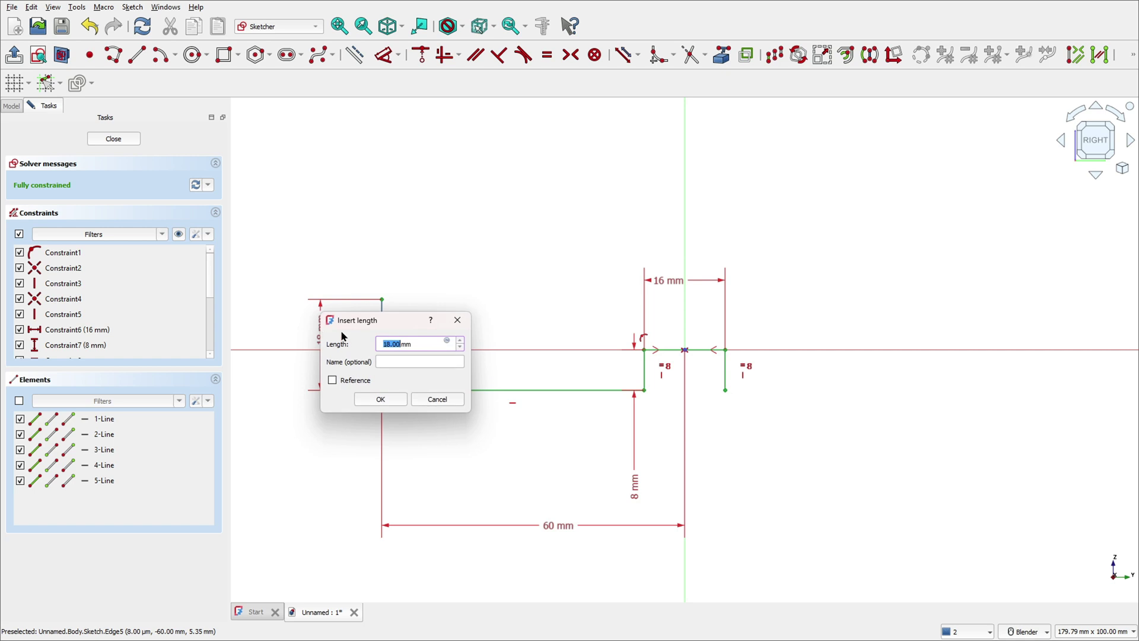
{"action": "type", "text": "16"}
{"action": "key", "text": "Return"}
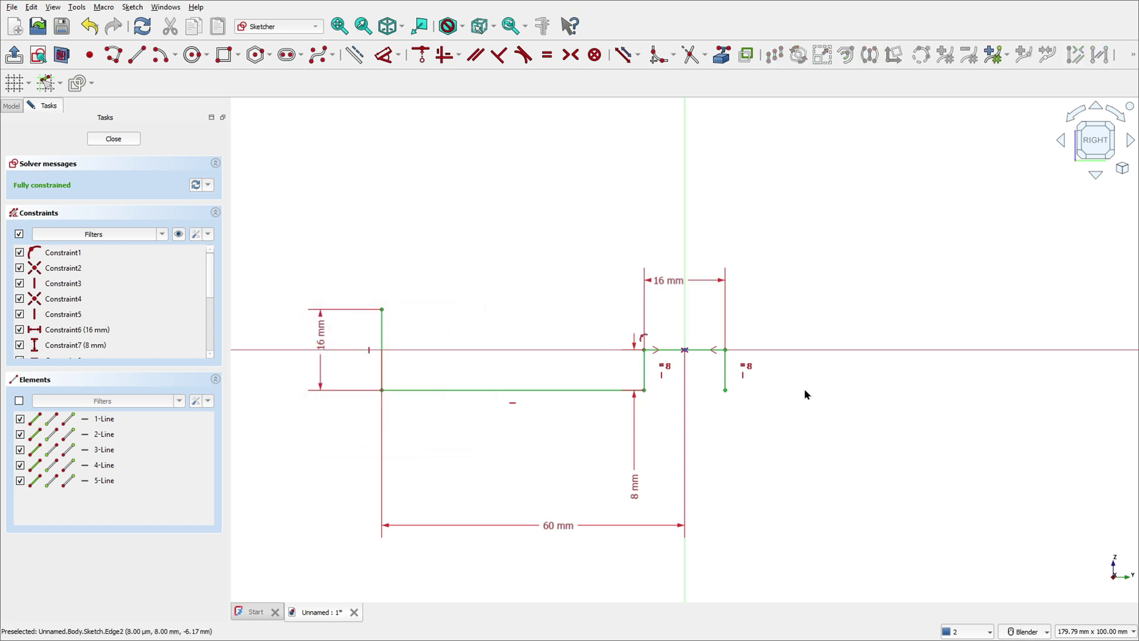
Draw the matching bottom line and vertical end line on the right side
{"action": "scroll", "coordinate": [796, 393], "scroll_direction": "down", "scroll_amount": 1}
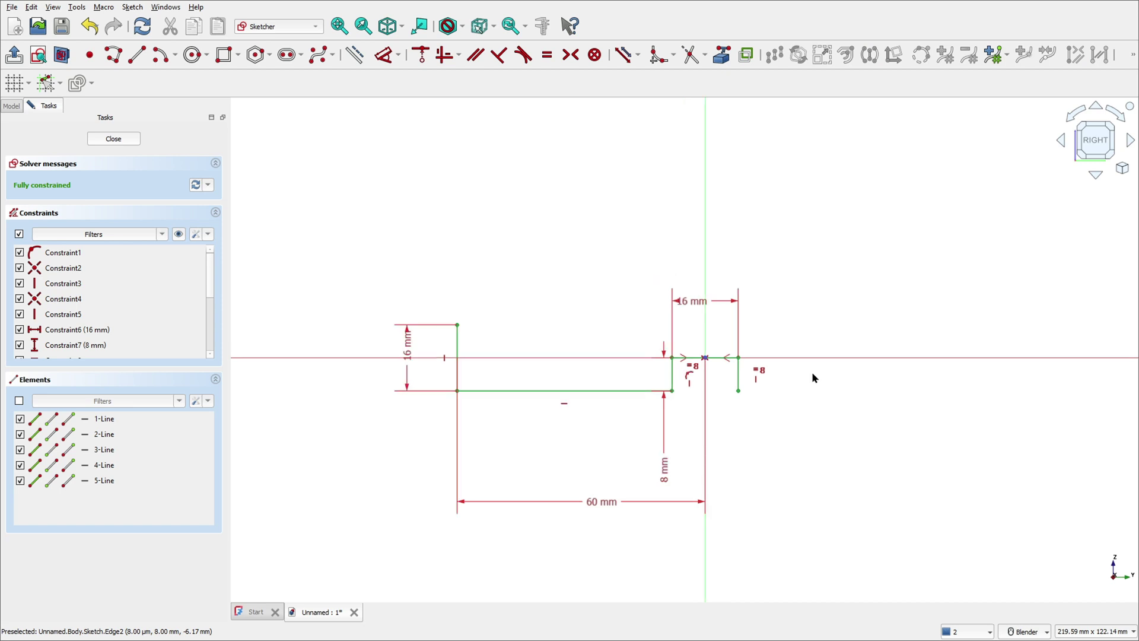
{"action": "middle_click_drag", "start_coordinate": [813, 378], "coordinate": [724, 375], "text": "shift"}
{"action": "left_click", "coordinate": [113, 55]}
{"action": "left_click", "coordinate": [655, 391]}
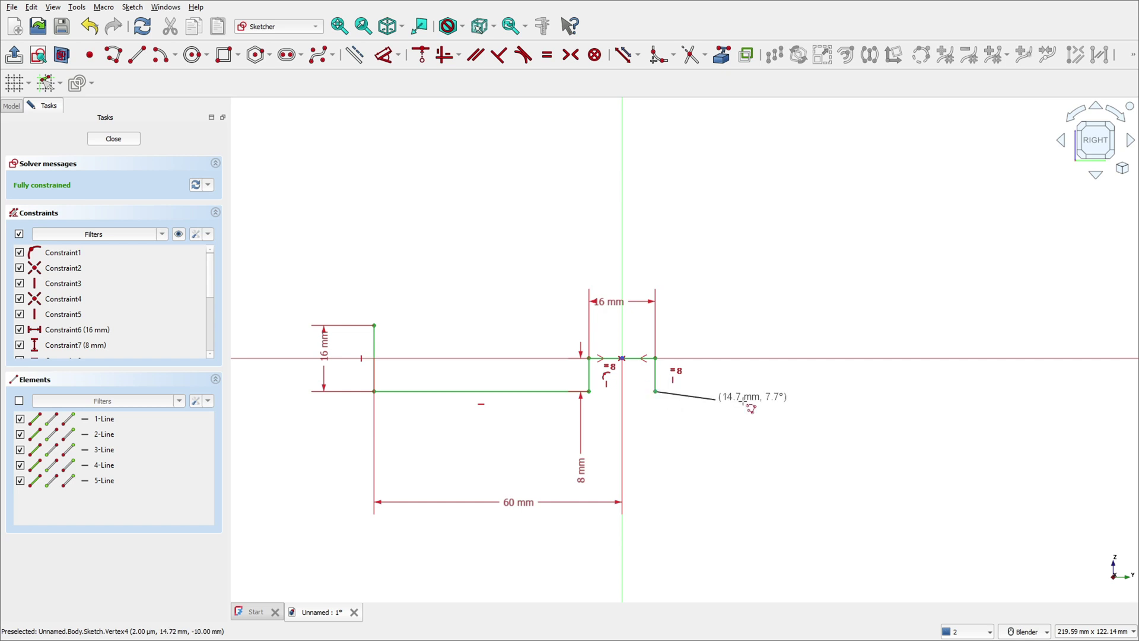
{"action": "left_click", "coordinate": [870, 392]}
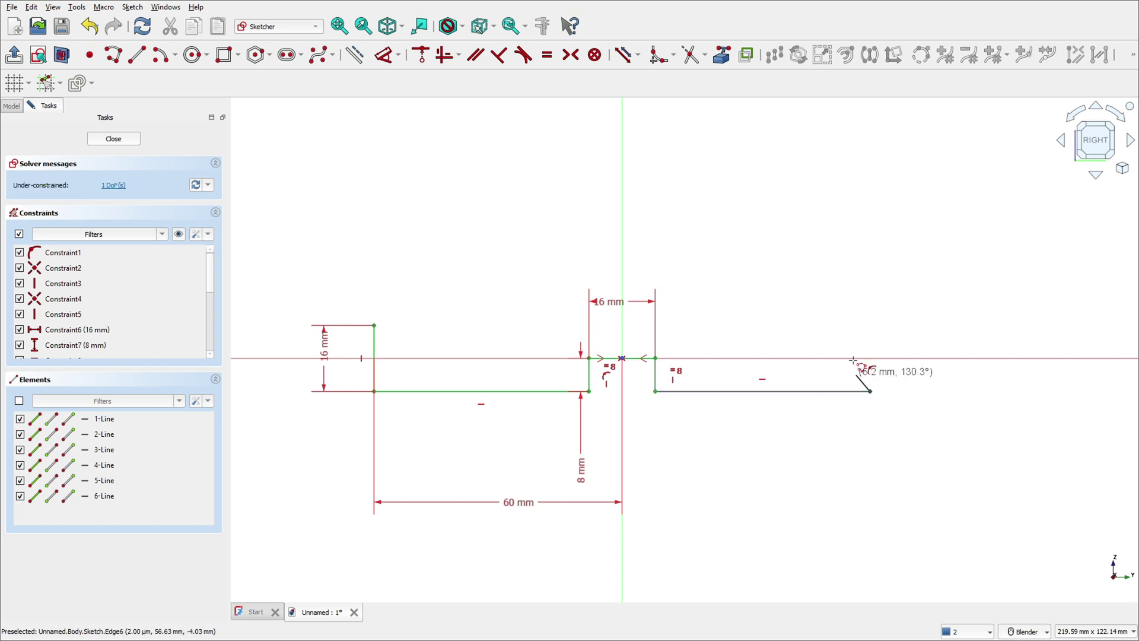
{"action": "left_click", "coordinate": [870, 333]}
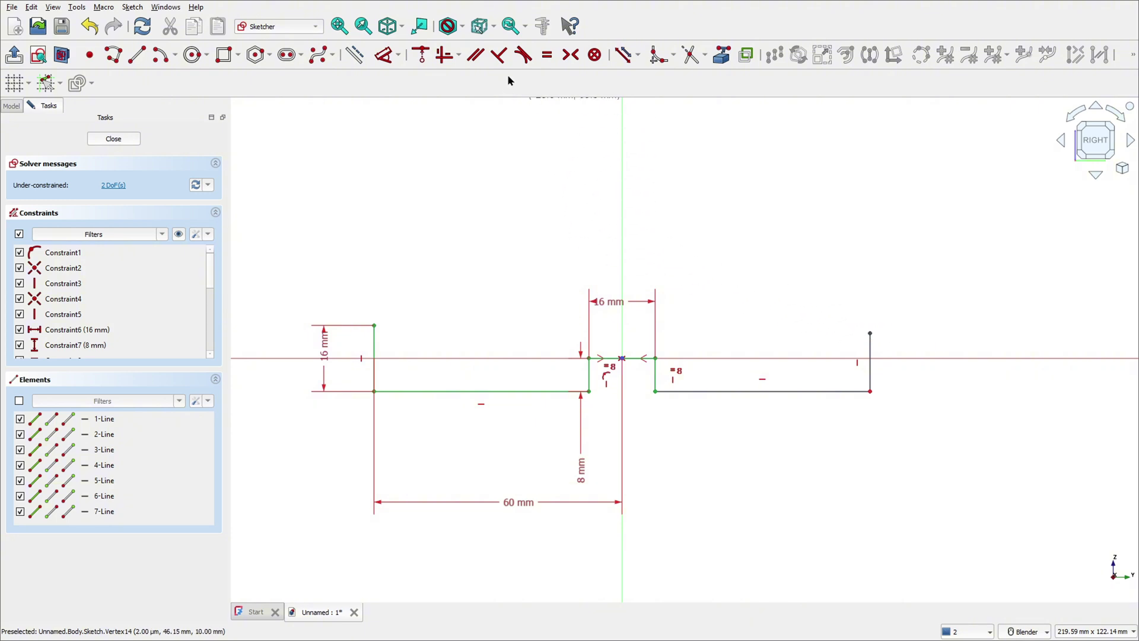
Make the right bottom and vertical lines equal to the left ones and move the 16 mm dimension below
{"action": "left_click", "coordinate": [546, 57]}
{"action": "left_click", "coordinate": [510, 391]}
{"action": "left_click", "coordinate": [742, 393]}
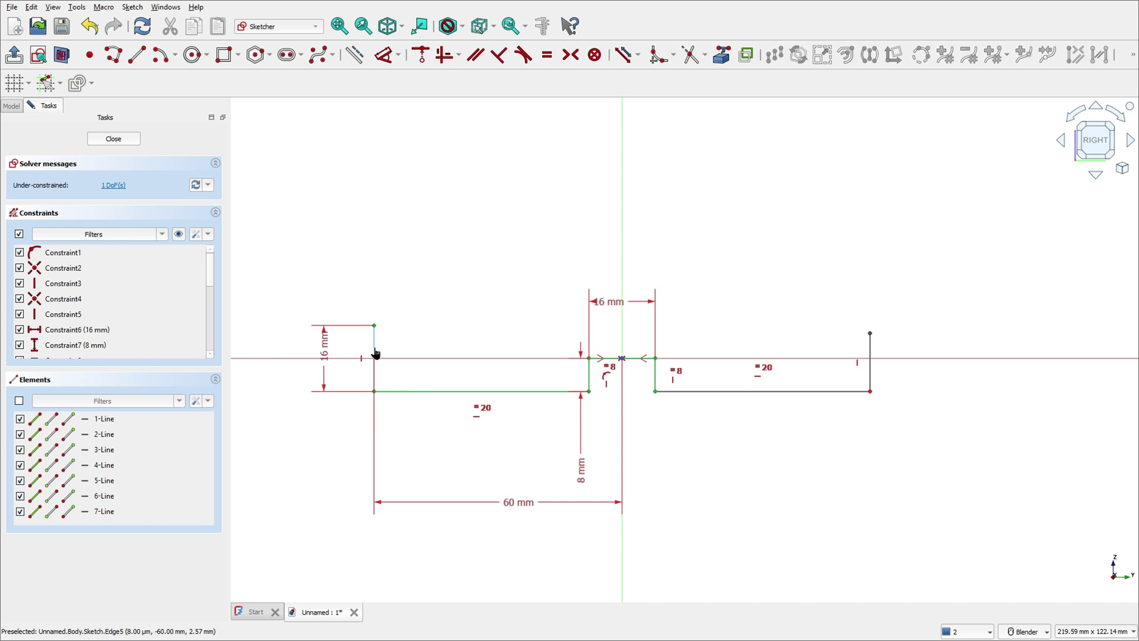
{"action": "left_click", "coordinate": [375, 353]}
{"action": "left_click", "coordinate": [870, 363]}
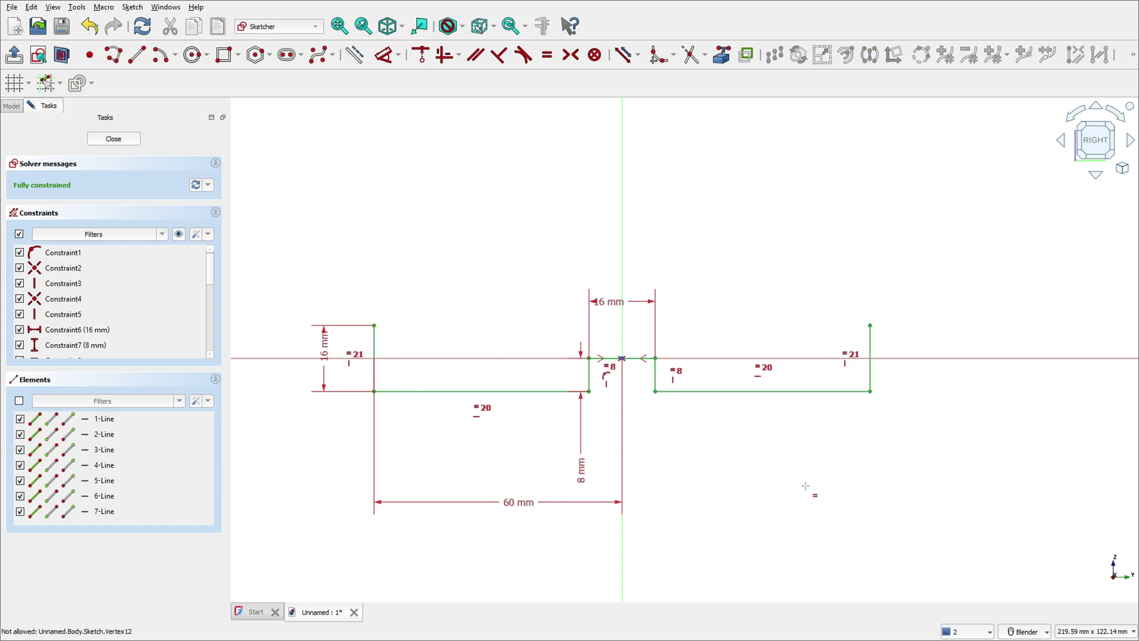
{"action": "mouse_move", "coordinate": [609, 304]}
{"action": "left_mouse_down"}
{"action": "mouse_move", "coordinate": [635, 363]}
{"action": "mouse_move", "coordinate": [636, 442]}
{"action": "mouse_move", "coordinate": [531, 363]}
{"action": "mouse_move", "coordinate": [514, 374]}
{"action": "left_mouse_up"}
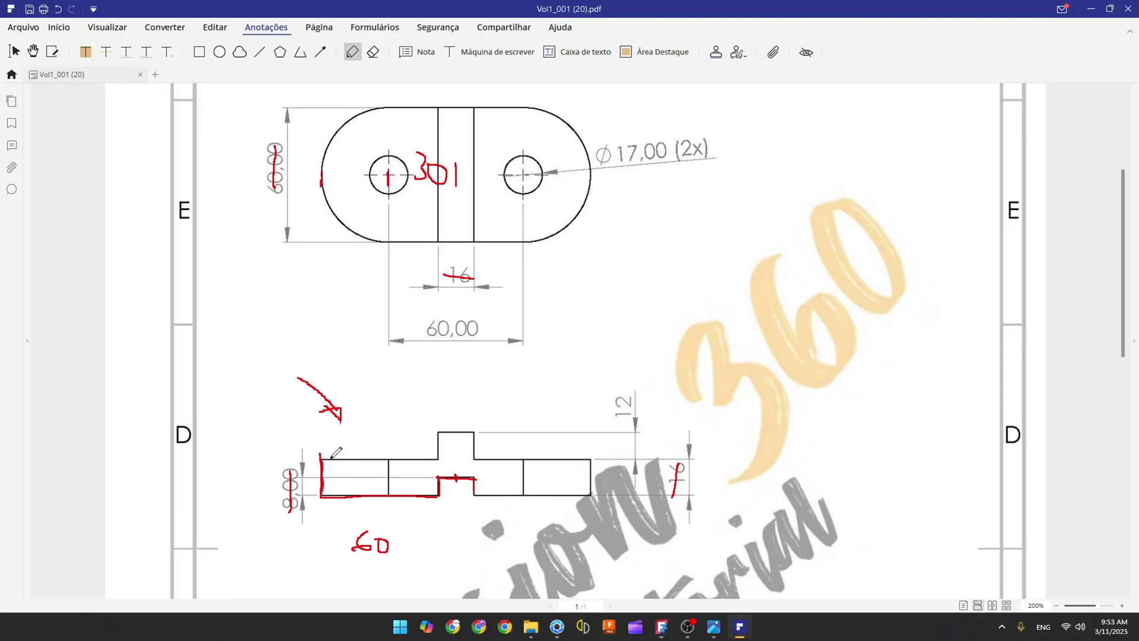
Trace the side view's top edge and mark its 12 dimension in red
{"action": "left_click_drag", "start_coordinate": [319, 459], "coordinate": [418, 457]}
{"action": "left_click_drag", "start_coordinate": [624, 394], "coordinate": [624, 421]}
{"action": "mouse_move", "coordinate": [446, 432]}
{"action": "left_mouse_down"}
{"action": "mouse_move", "coordinate": [475, 432]}
{"action": "mouse_move", "coordinate": [476, 457]}
{"action": "mouse_move", "coordinate": [595, 459]}
{"action": "left_mouse_up"}
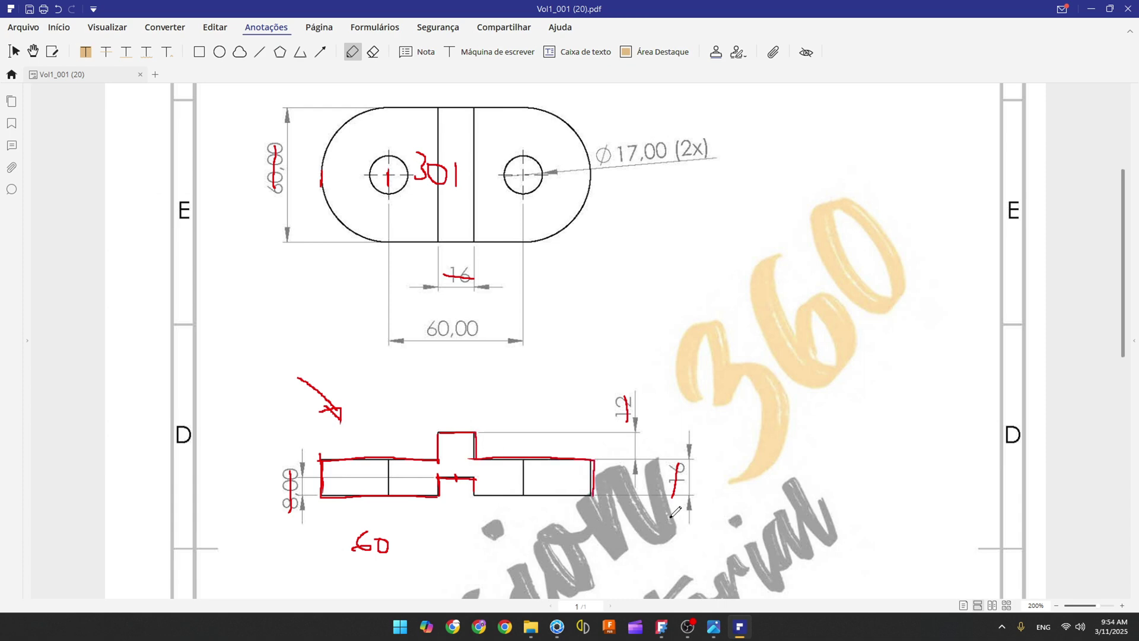
Draw the top outline from corner to corner over a raised central block, constraining the right top edge horizontal
{"action": "left_click", "coordinate": [662, 626]}
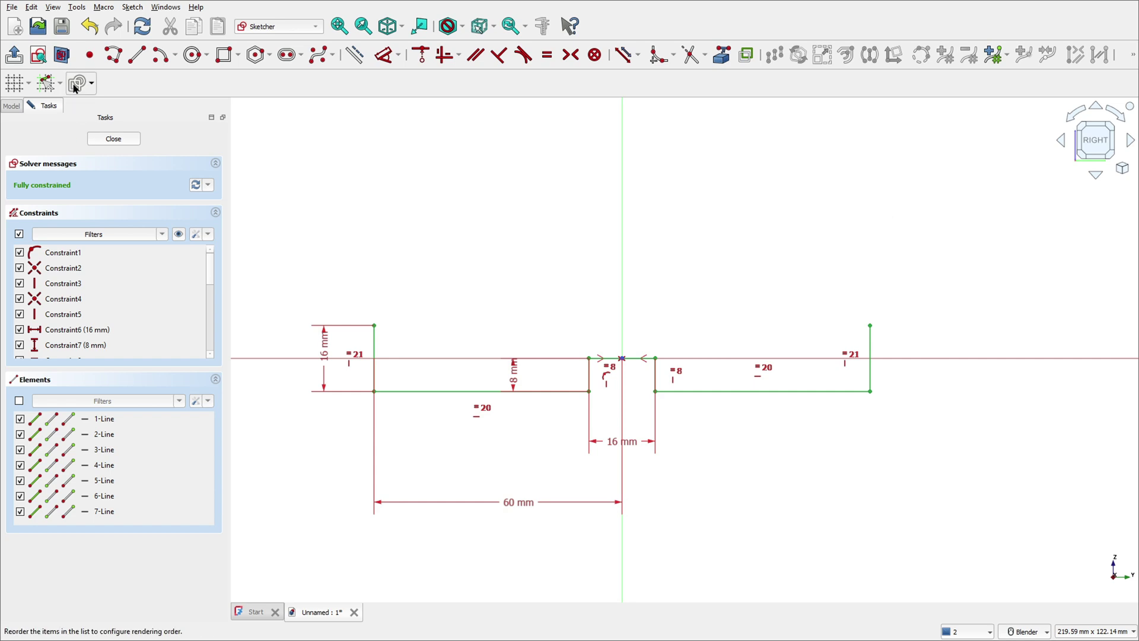
{"action": "left_click", "coordinate": [120, 61]}
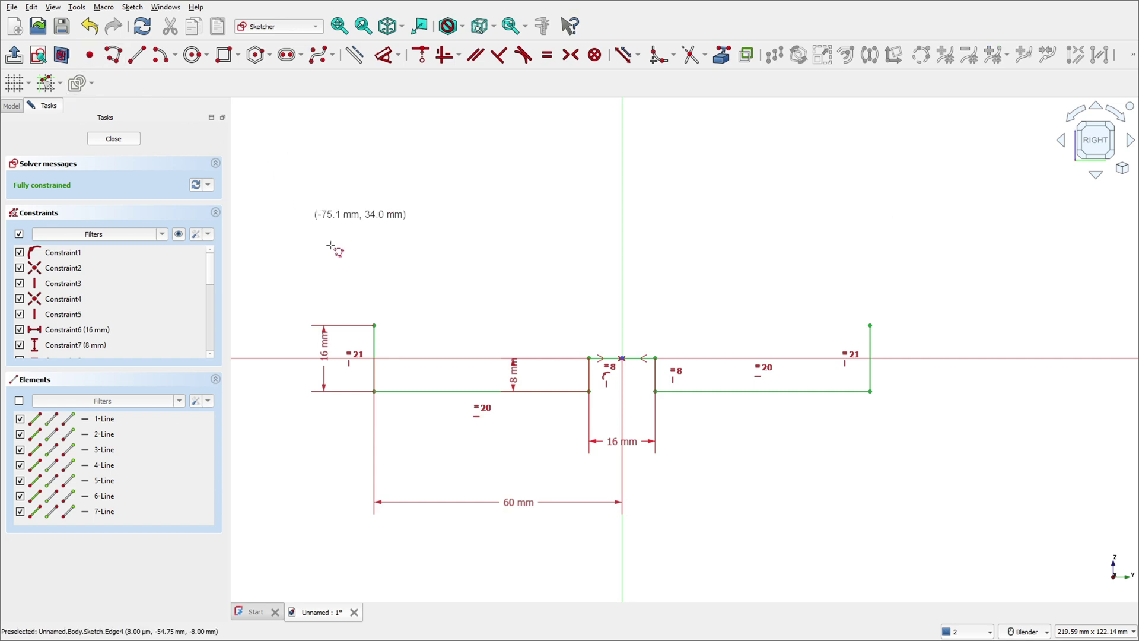
{"action": "left_click", "coordinate": [374, 325]}
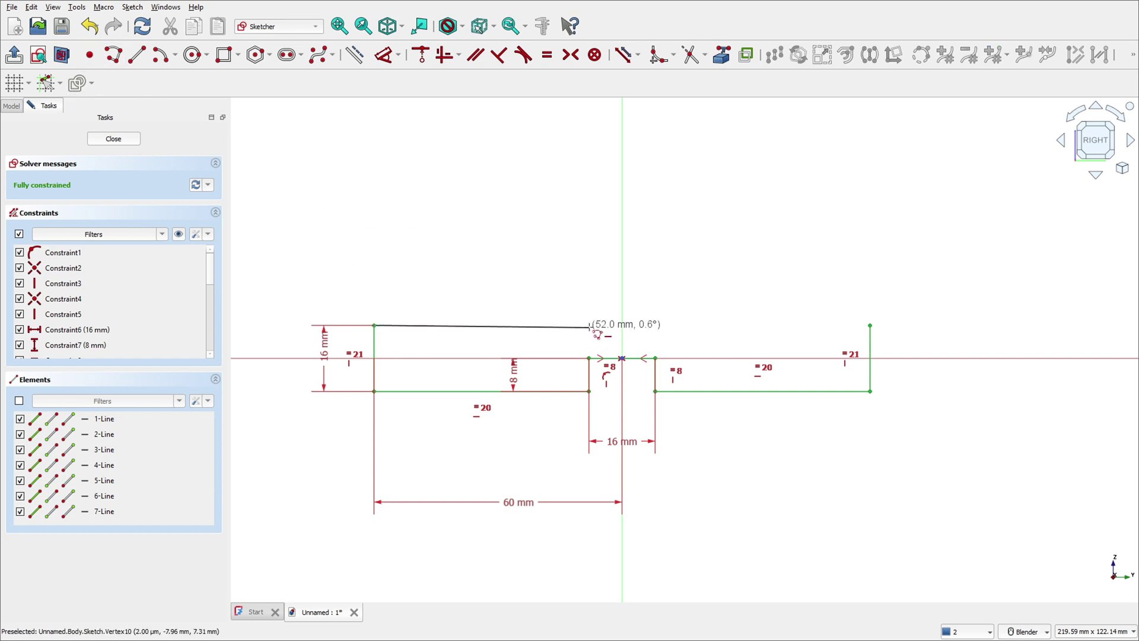
{"action": "left_click", "coordinate": [588, 260]}
{"action": "left_click", "coordinate": [663, 260]}
{"action": "left_click", "coordinate": [663, 317]}
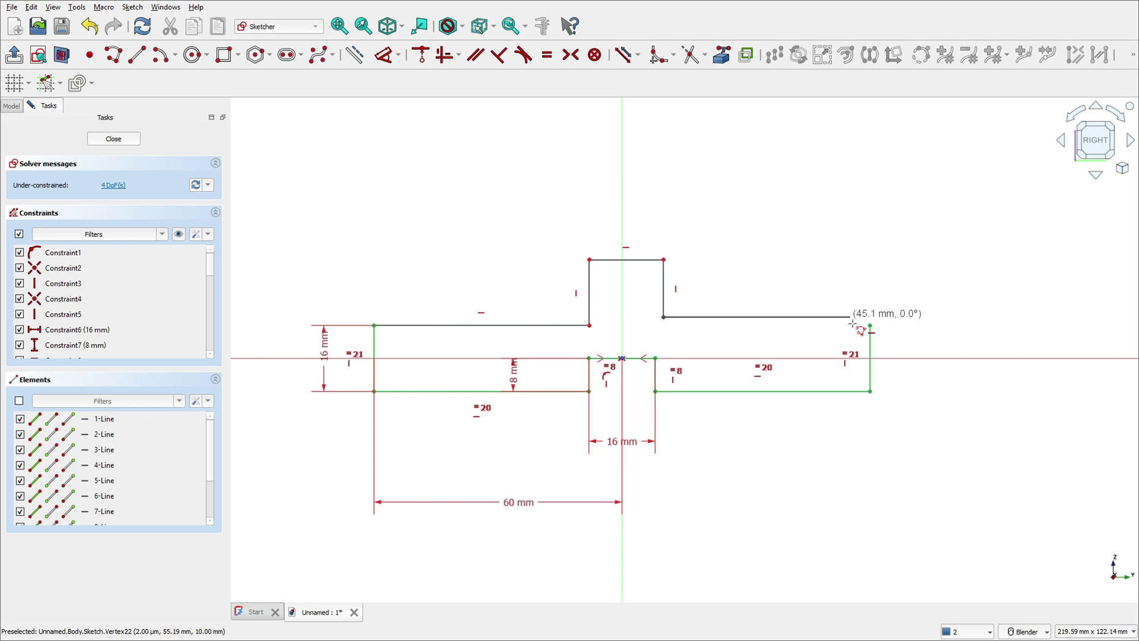
{"action": "left_click", "coordinate": [869, 325]}
{"action": "right_click", "coordinate": [682, 277]}
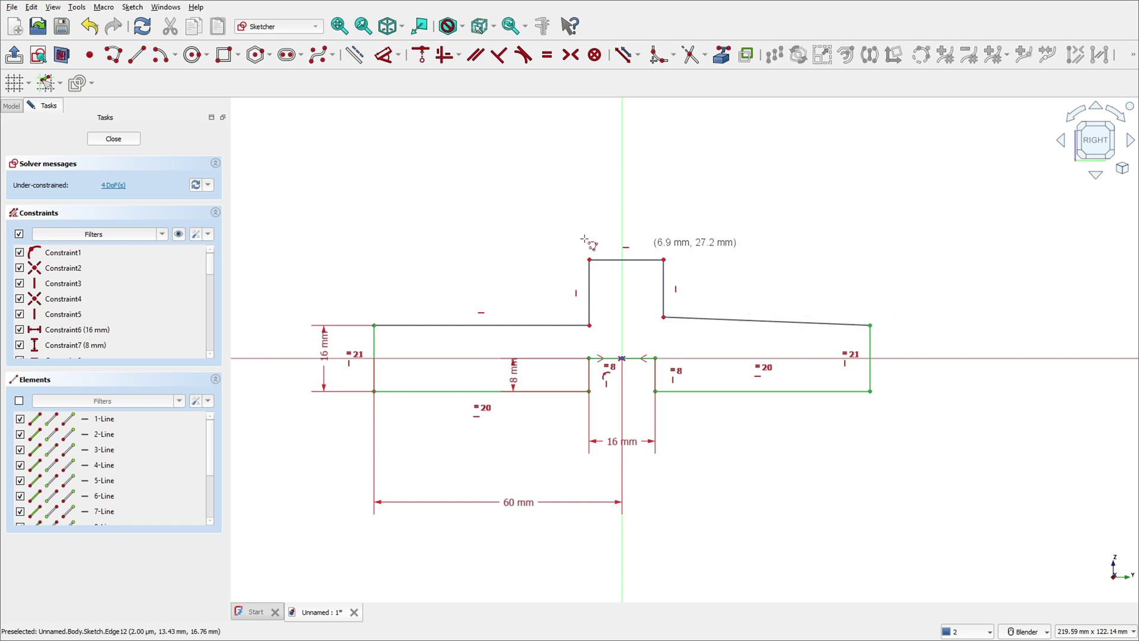
{"action": "left_click", "coordinate": [445, 62]}
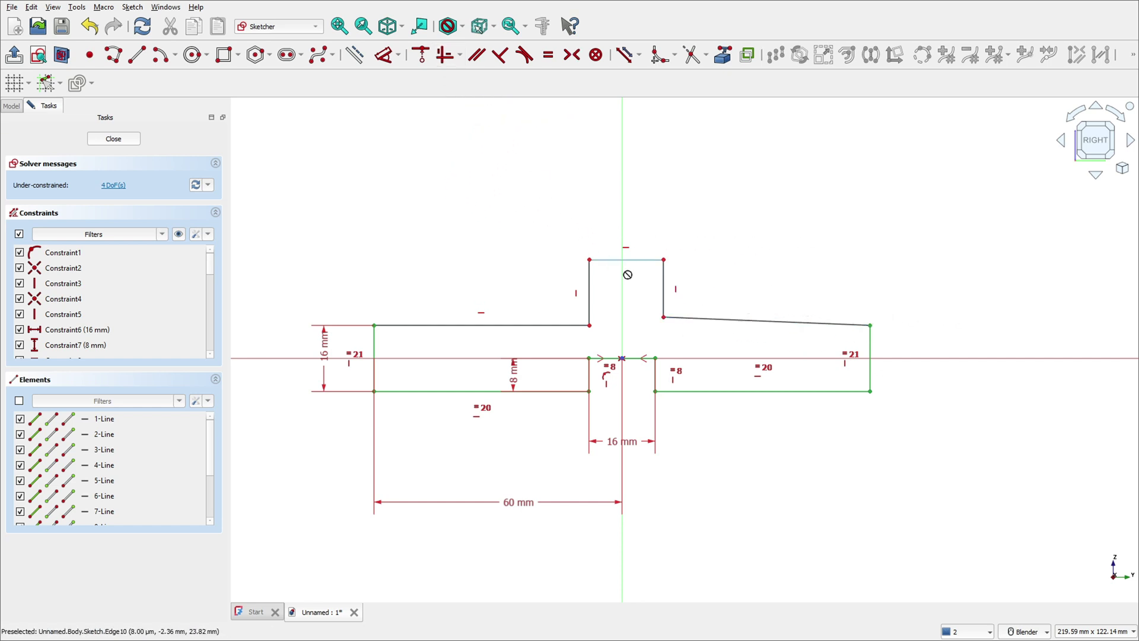
{"action": "left_click", "coordinate": [870, 326]}
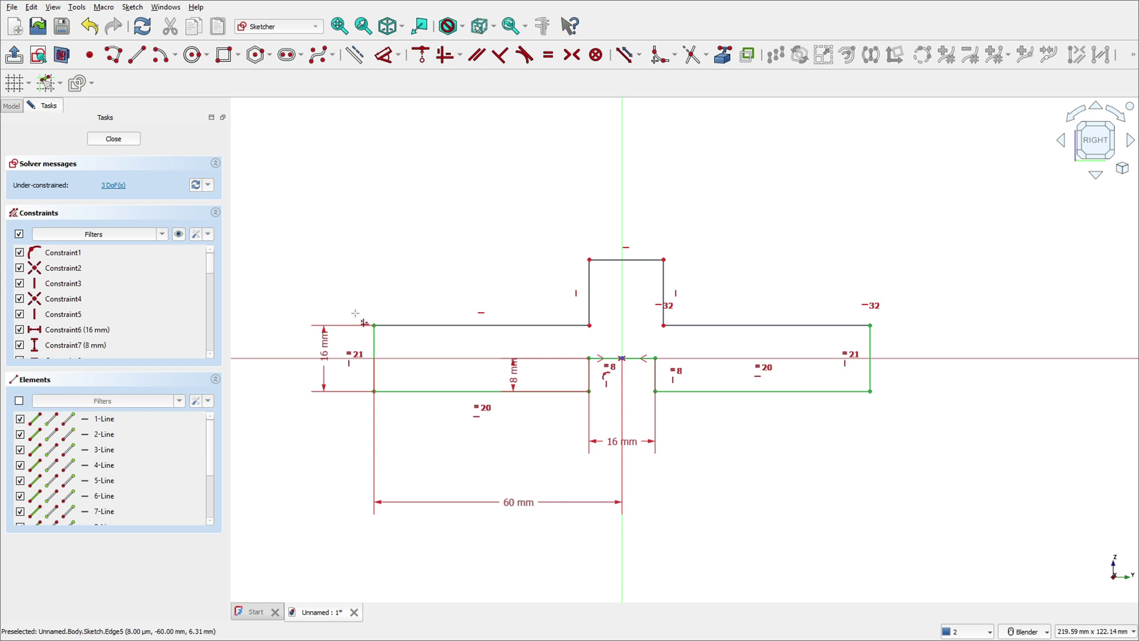
Dimension the raised block 12 mm high and align its sides with the slot edges
{"action": "left_click", "coordinate": [386, 59]}
{"action": "left_click", "coordinate": [589, 291]}
{"action": "left_click", "coordinate": [351, 304]}
{"action": "type", "text": "12mm"}
{"action": "key", "text": "Return"}
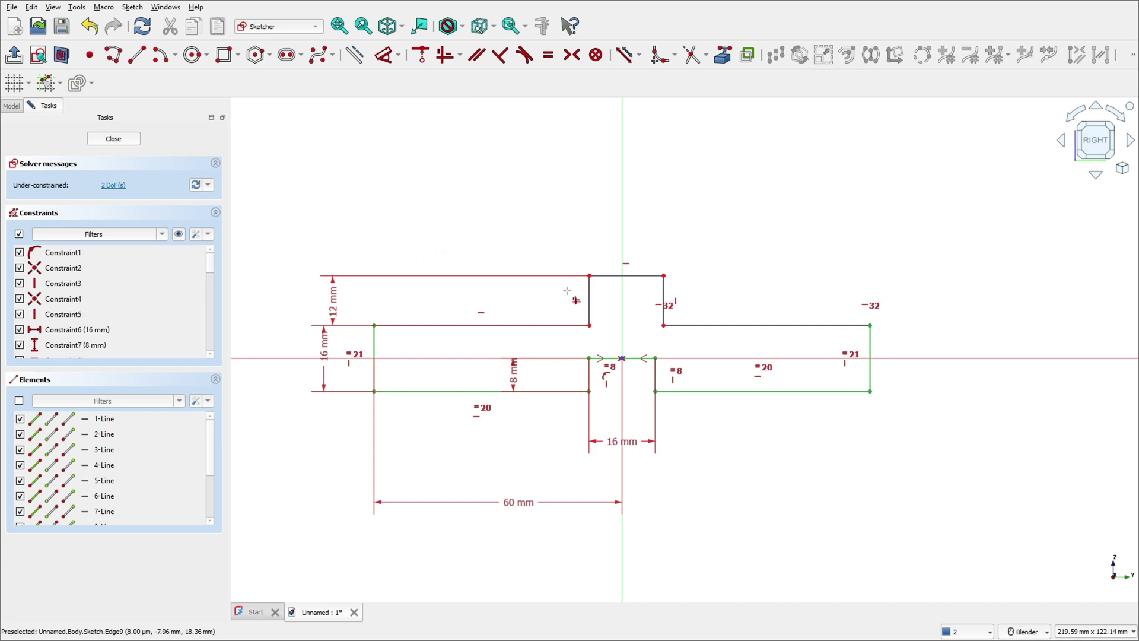
{"action": "left_click", "coordinate": [589, 334]}
{"action": "left_click", "coordinate": [589, 358]}
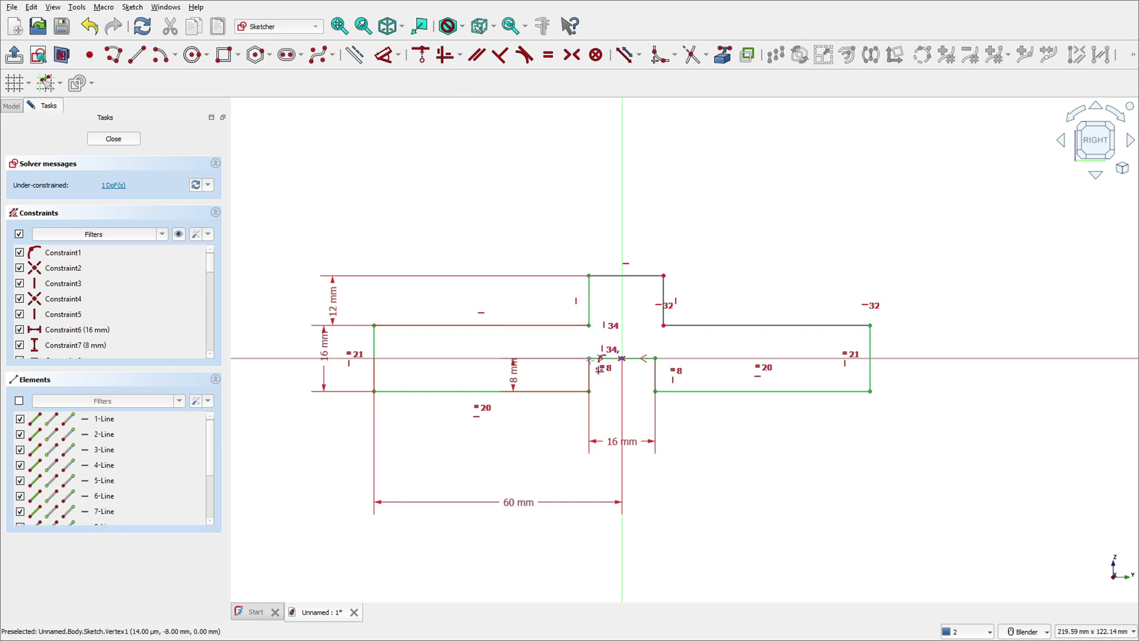
{"action": "left_click", "coordinate": [655, 358]}
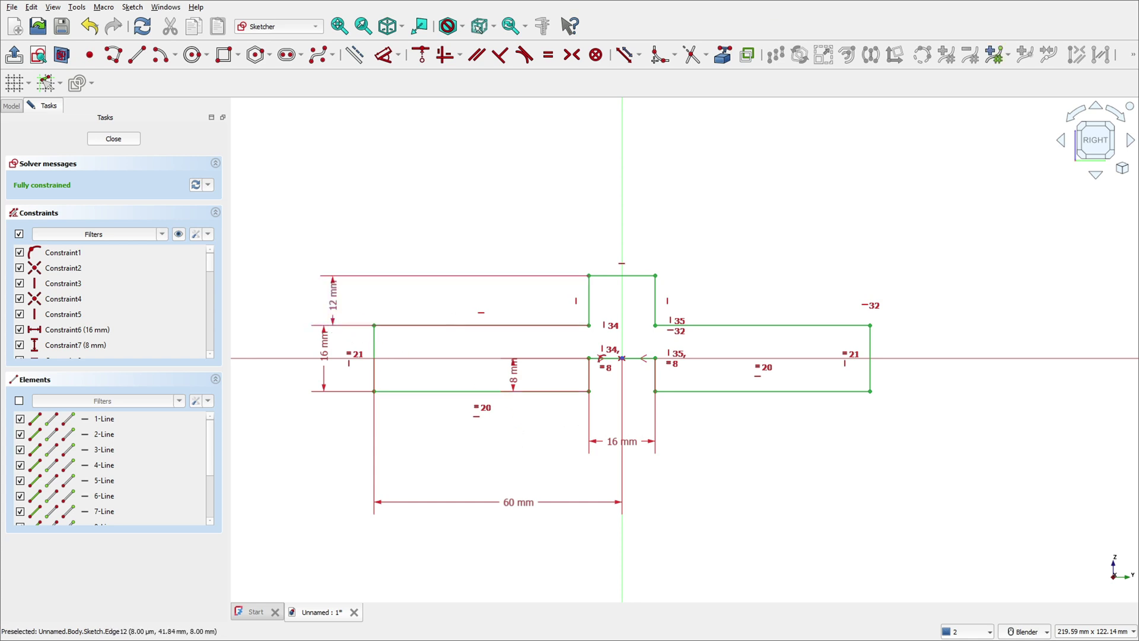
Mark the top view's left height dimension in red on the reference drawing
{"action": "key", "text": "alt+Tab"}
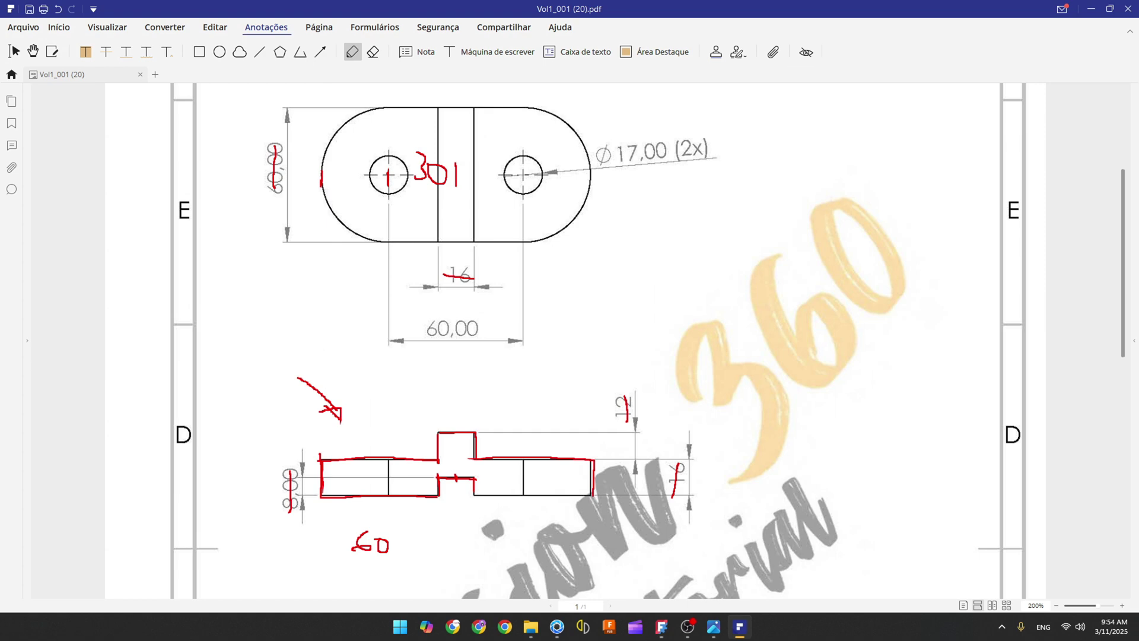
{"action": "scroll", "coordinate": [308, 286], "scroll_direction": "up", "scroll_amount": 2}
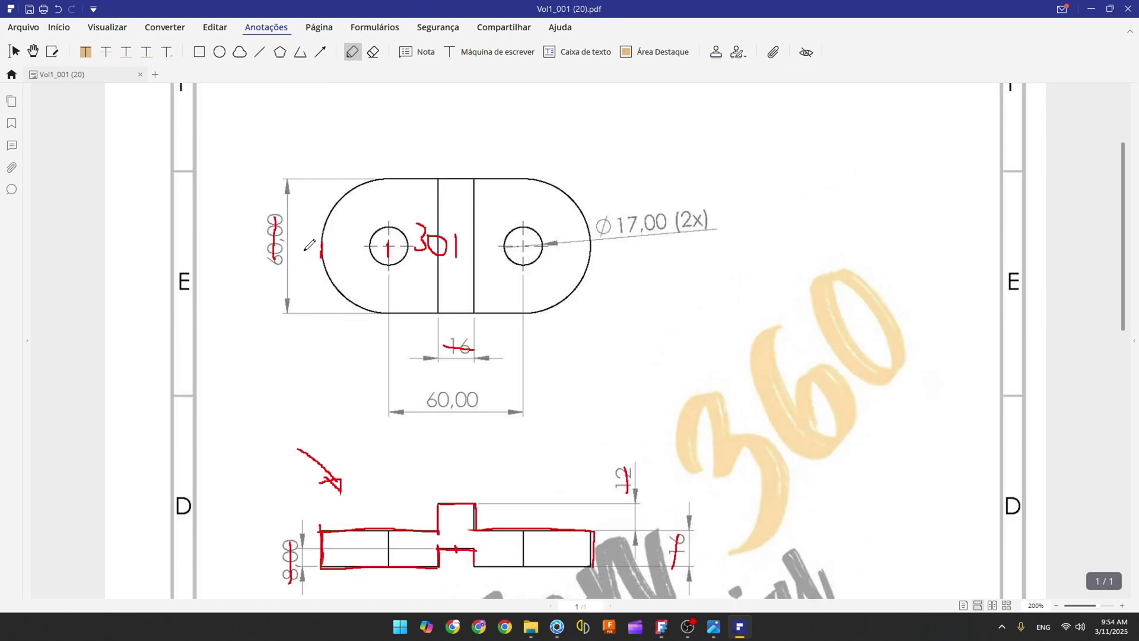
{"action": "left_click_drag", "start_coordinate": [272, 210], "coordinate": [274, 262]}
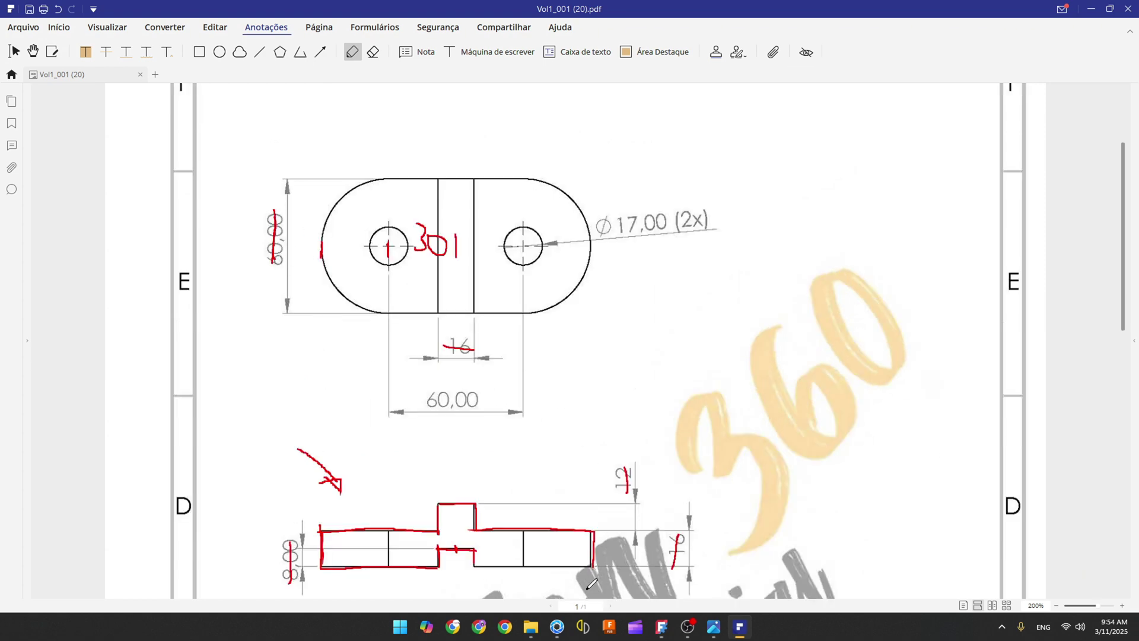
{"action": "left_click", "coordinate": [660, 626]}
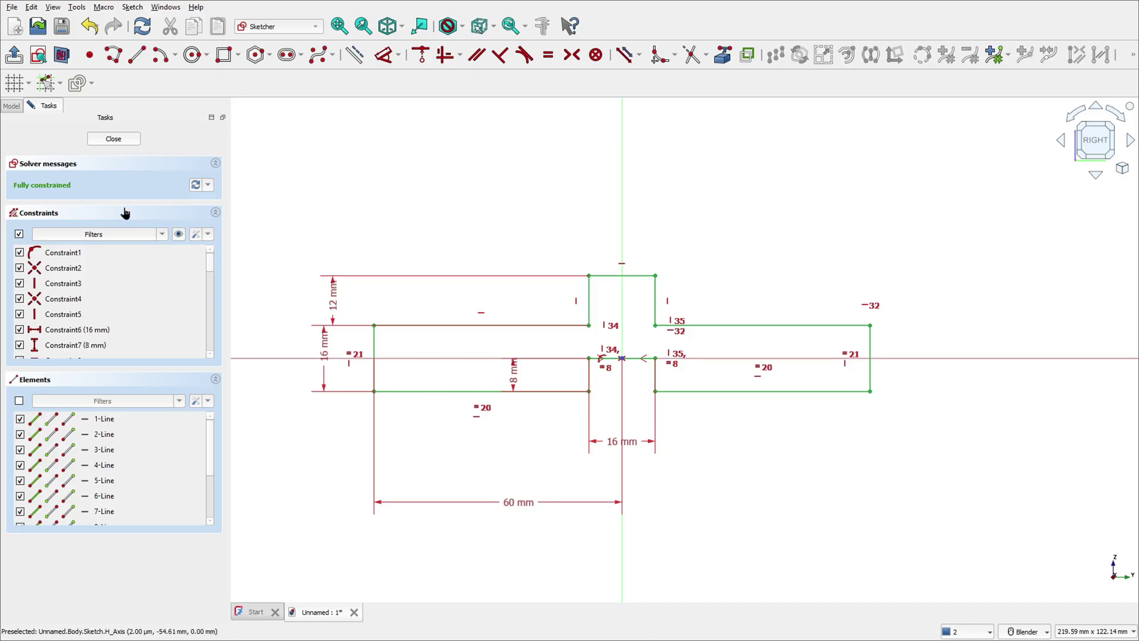
Pad the sketch 60 mm, symmetric to the sketch plane
{"action": "left_click", "coordinate": [14, 55]}
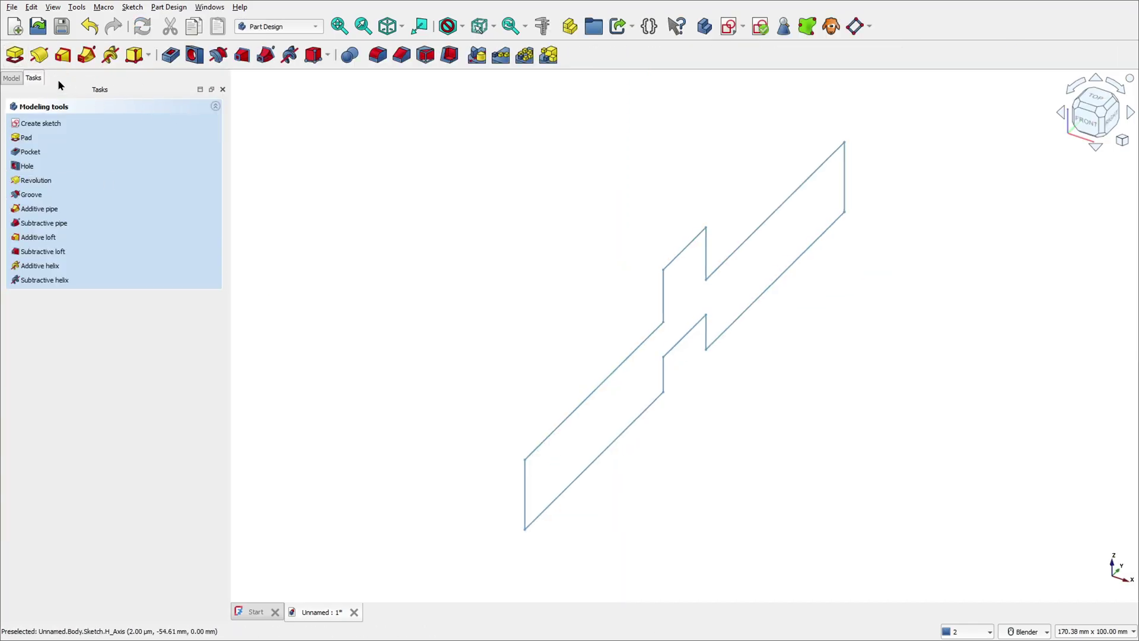
{"action": "left_click", "coordinate": [14, 54]}
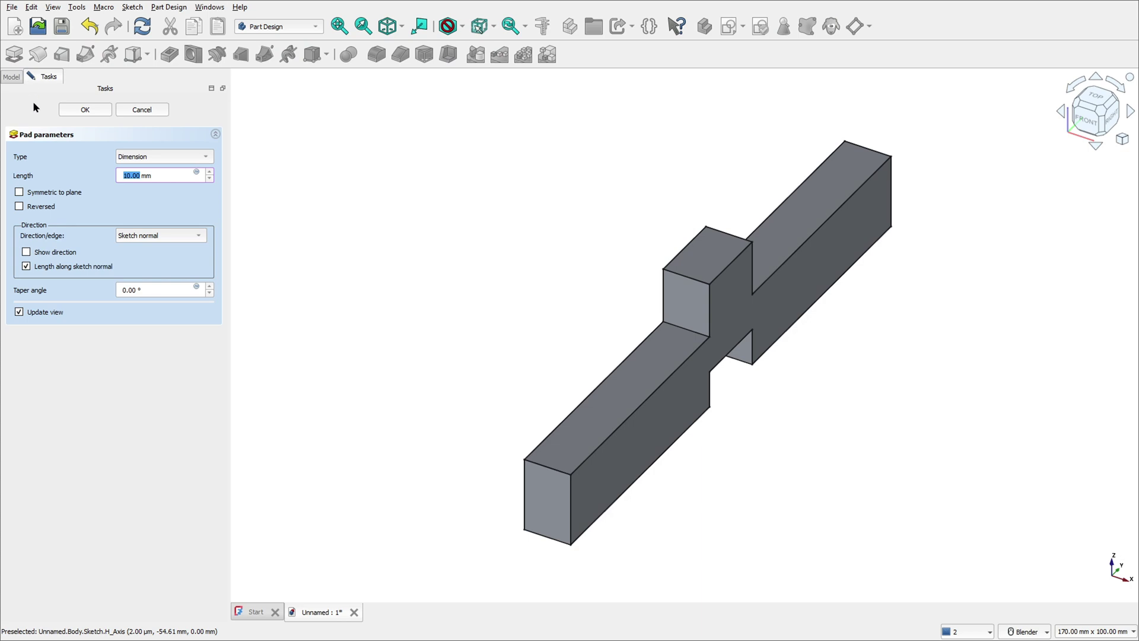
{"action": "left_click", "coordinate": [165, 176]}
{"action": "left_click_drag", "start_coordinate": [164, 176], "coordinate": [112, 177]}
{"action": "type", "text": "60"}
{"action": "left_click", "coordinate": [38, 195]}
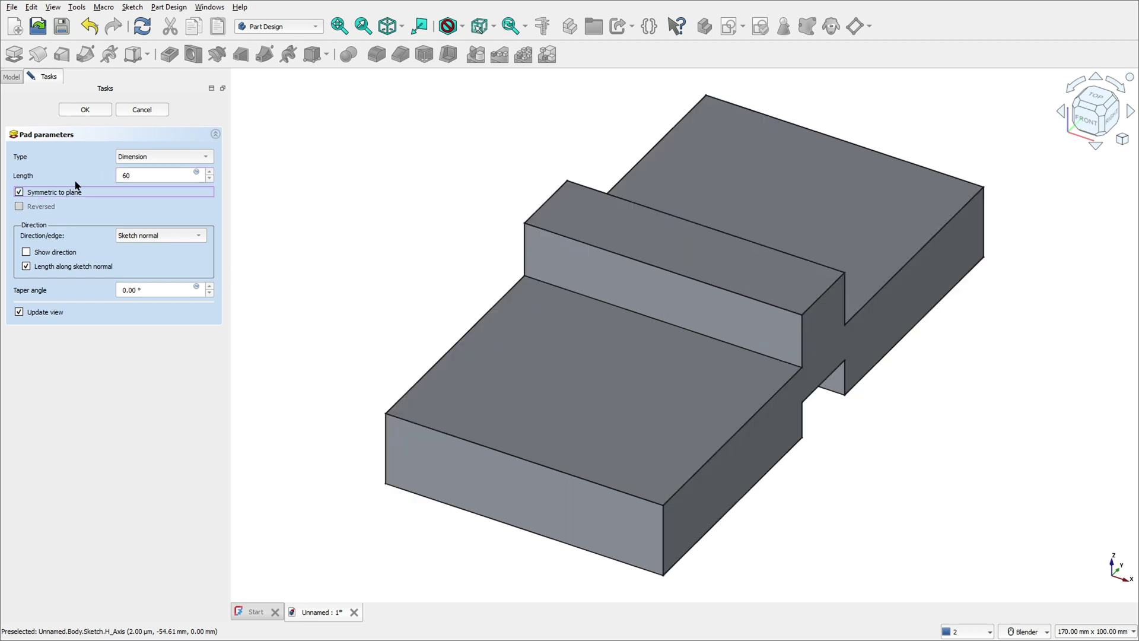
{"action": "left_click", "coordinate": [99, 111]}
Recentre the view on the padded part and draw a red arrow on the drawing's top view
{"action": "scroll", "coordinate": [755, 364], "scroll_direction": "up", "scroll_amount": 2}
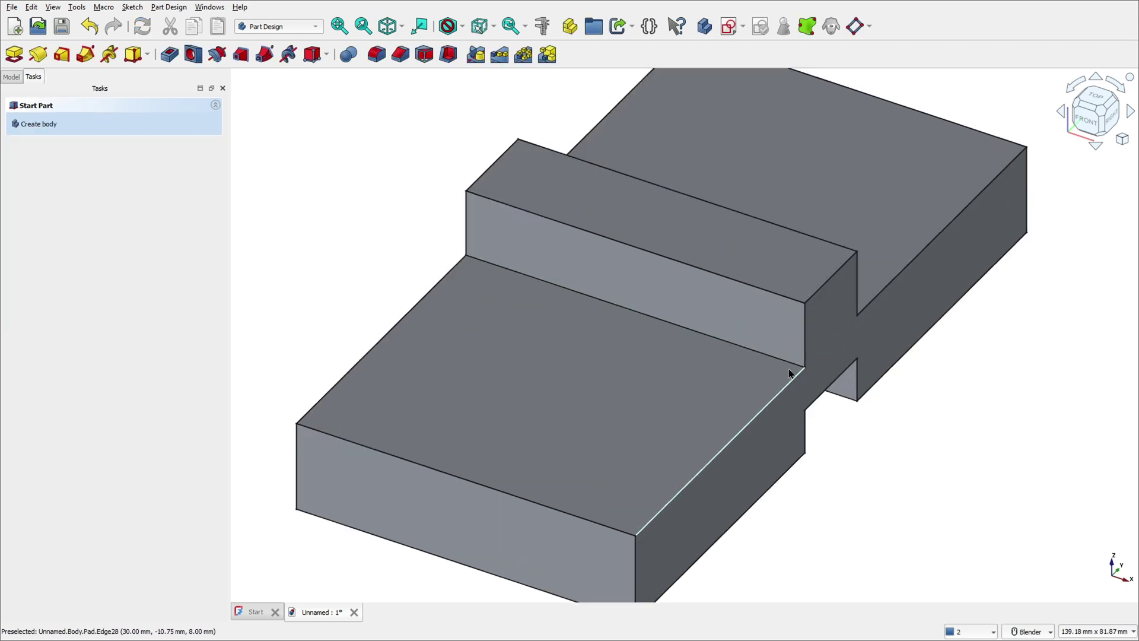
{"action": "scroll", "coordinate": [789, 374], "scroll_direction": "down", "scroll_amount": 3}
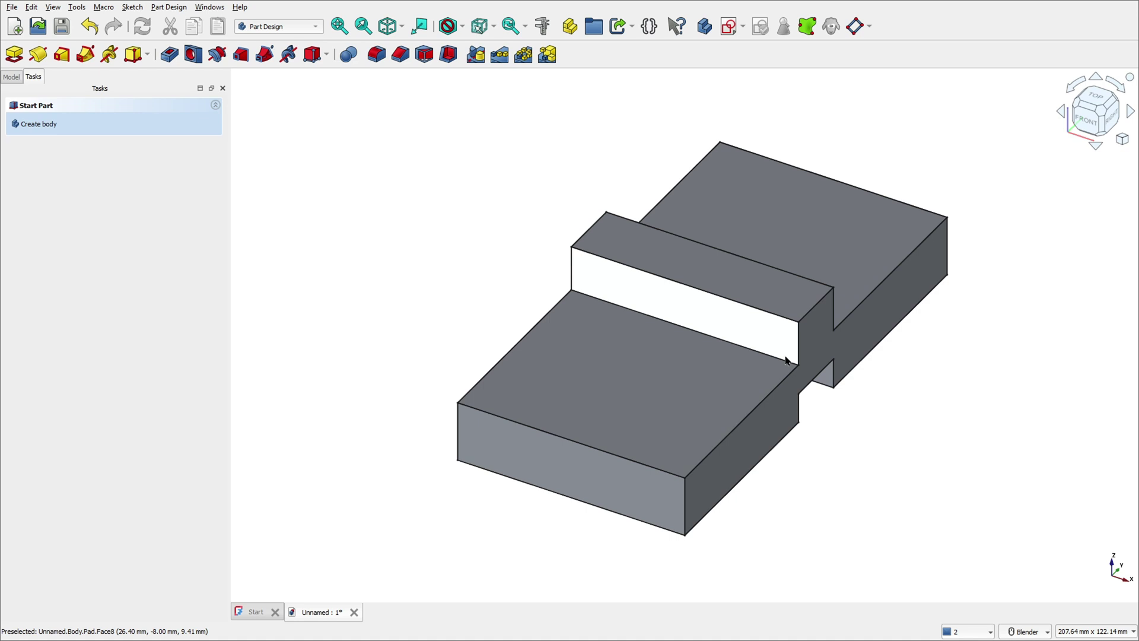
{"action": "middle_click", "coordinate": [786, 360]}
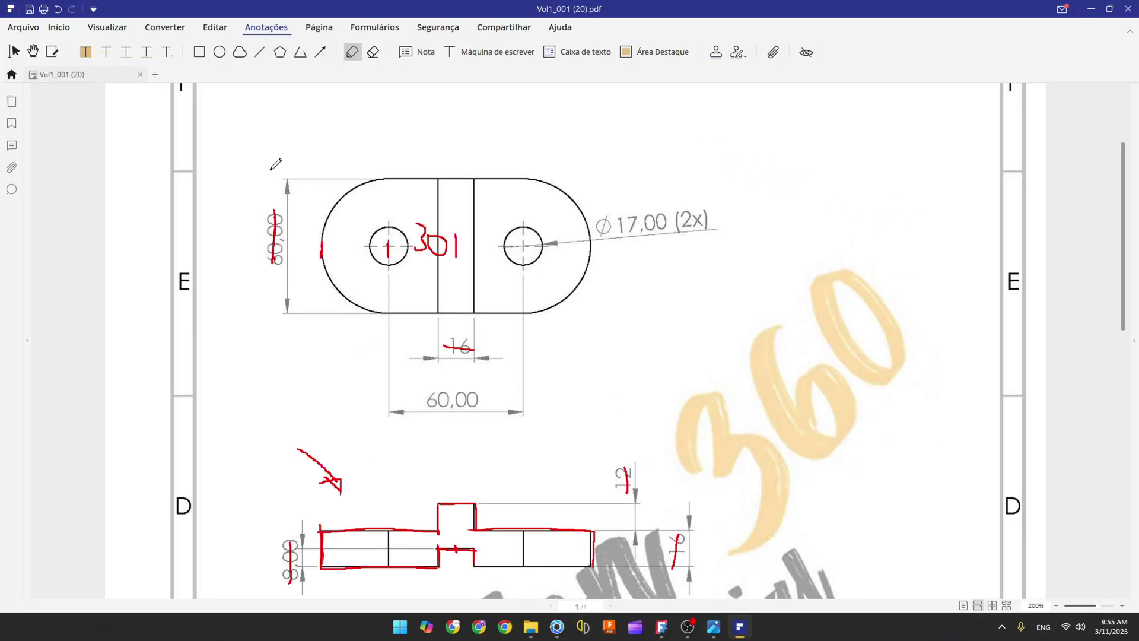
{"action": "mouse_move", "coordinate": [280, 134]}
{"action": "left_mouse_down"}
{"action": "mouse_move", "coordinate": [330, 178]}
{"action": "mouse_move", "coordinate": [319, 172]}
{"action": "left_mouse_up"}
Hide Body, add a second body, and attach a new sketch to its XY-plane
{"action": "left_click", "coordinate": [688, 626]}
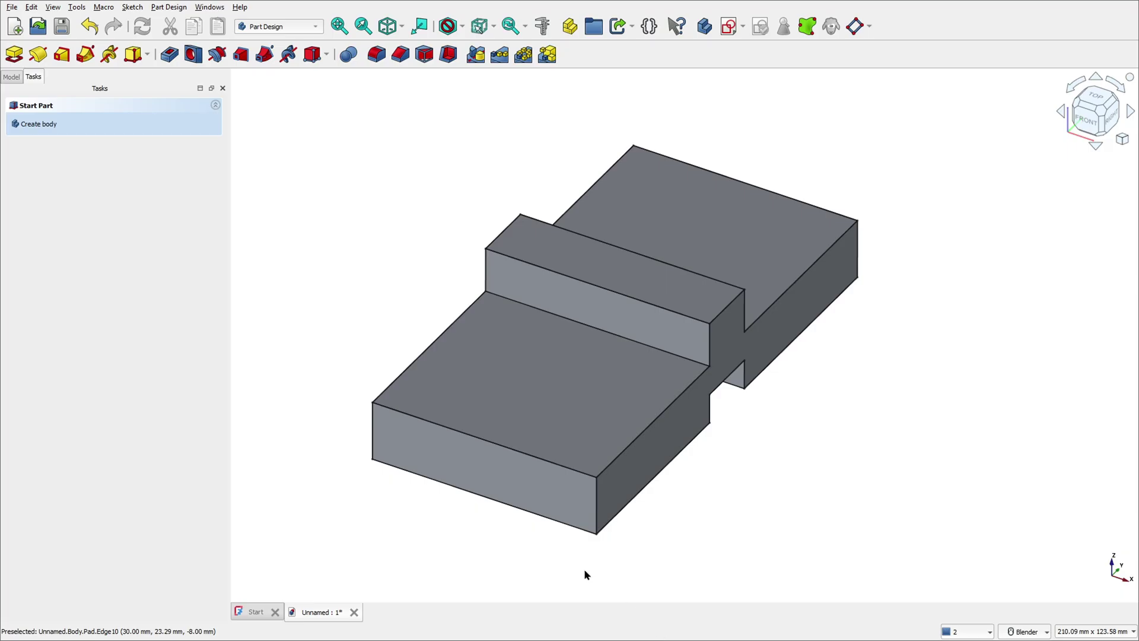
{"action": "left_click", "coordinate": [27, 134]}
{"action": "left_click", "coordinate": [36, 112]}
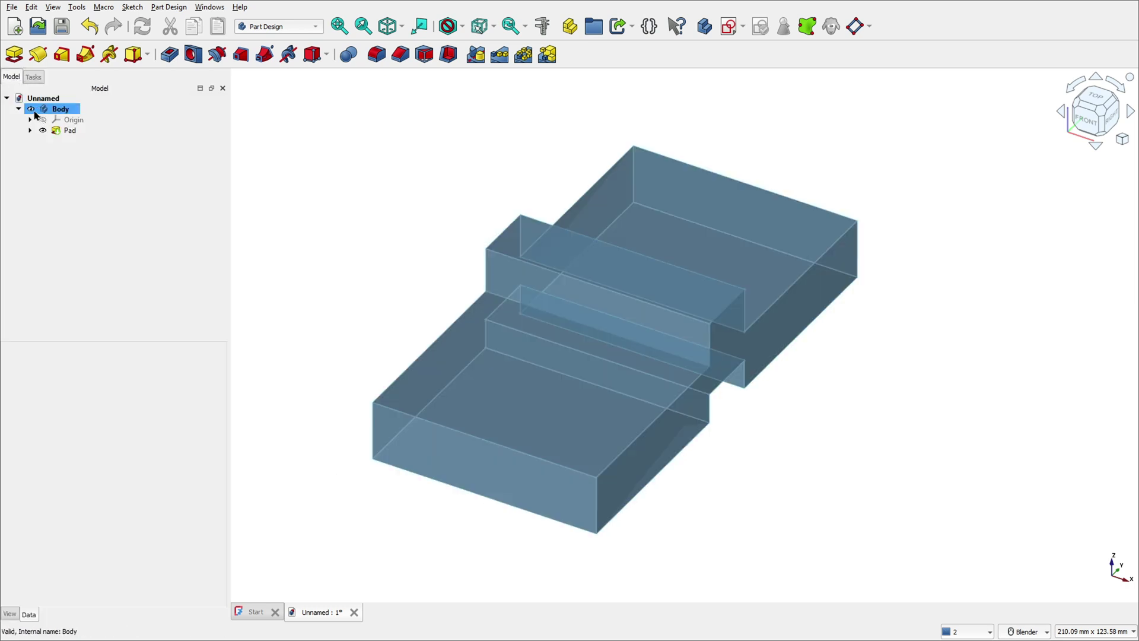
{"action": "left_click", "coordinate": [32, 109]}
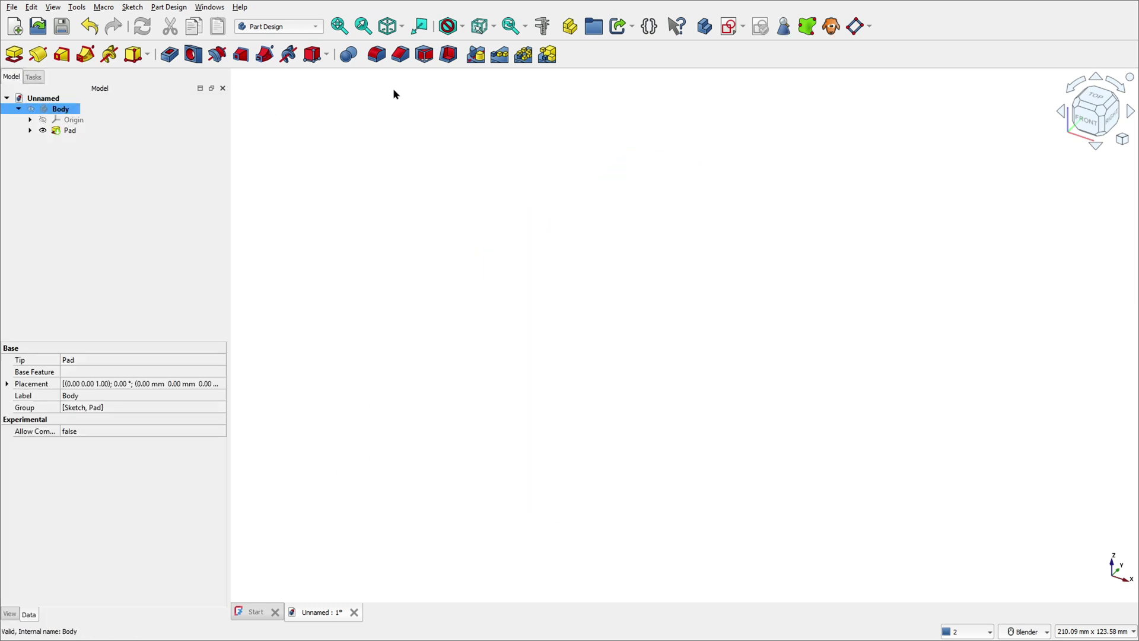
{"action": "left_click", "coordinate": [706, 28]}
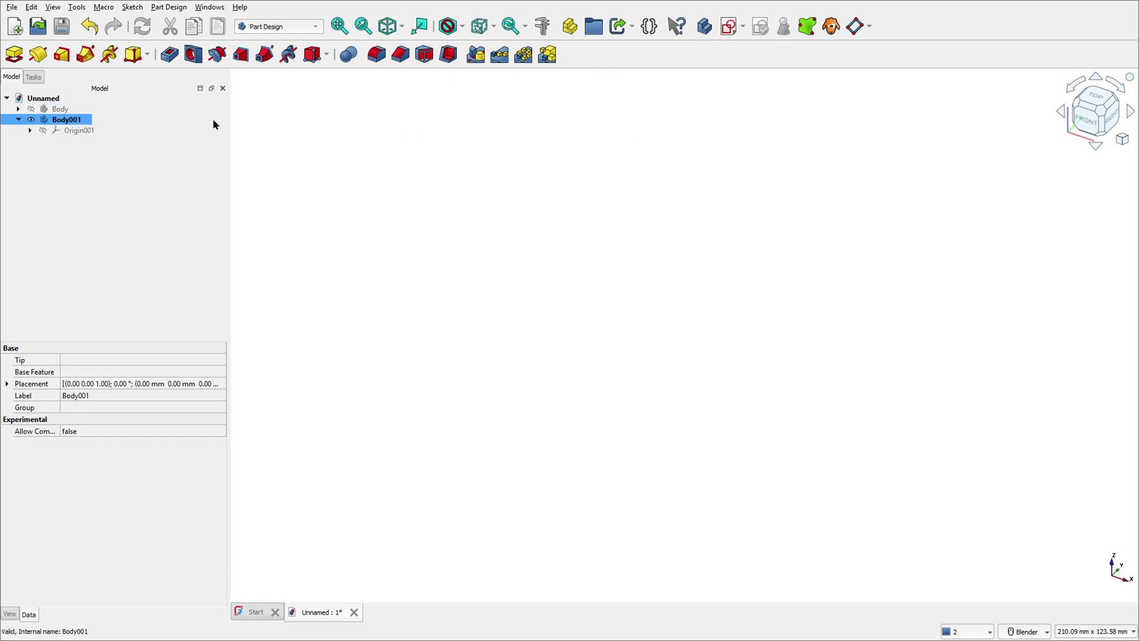
{"action": "left_click", "coordinate": [729, 28]}
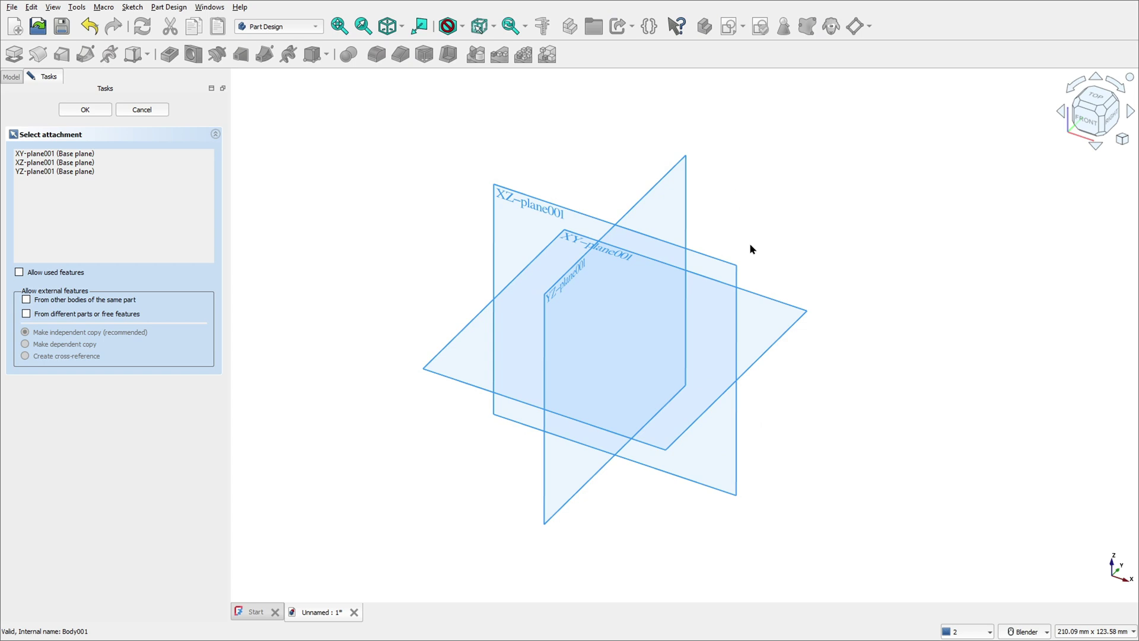
{"action": "left_click", "coordinate": [779, 307]}
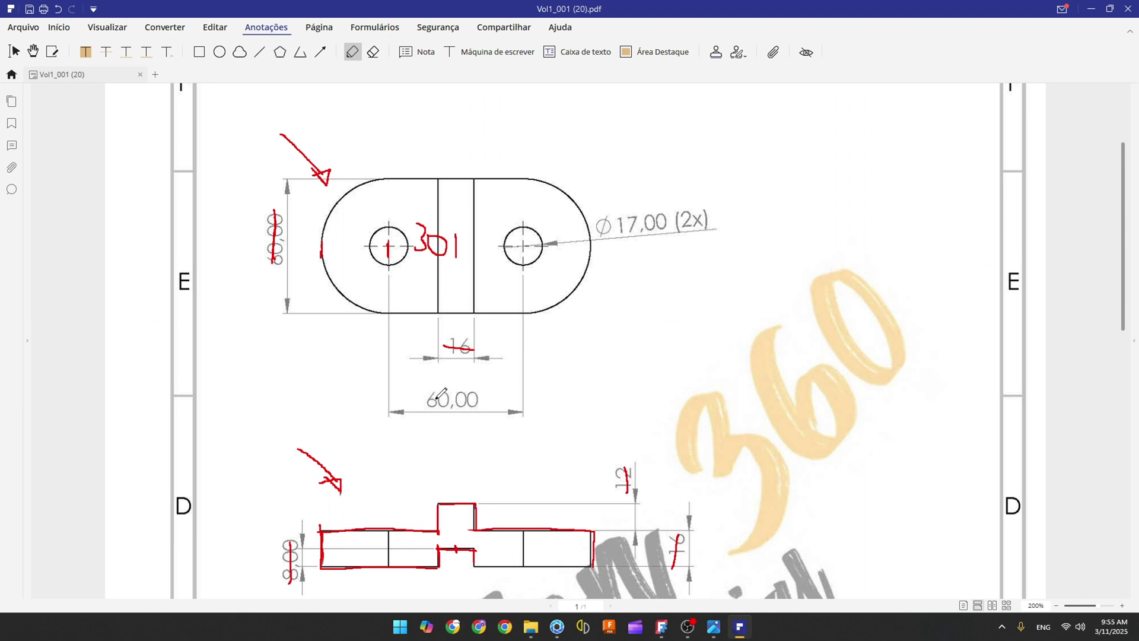
Strike both 60,00 slot dimensions in red on the PDF drawing, then return to FreeCAD
{"action": "left_click_drag", "start_coordinate": [427, 398], "coordinate": [494, 400]}
{"action": "left_click_drag", "start_coordinate": [278, 209], "coordinate": [274, 273]}
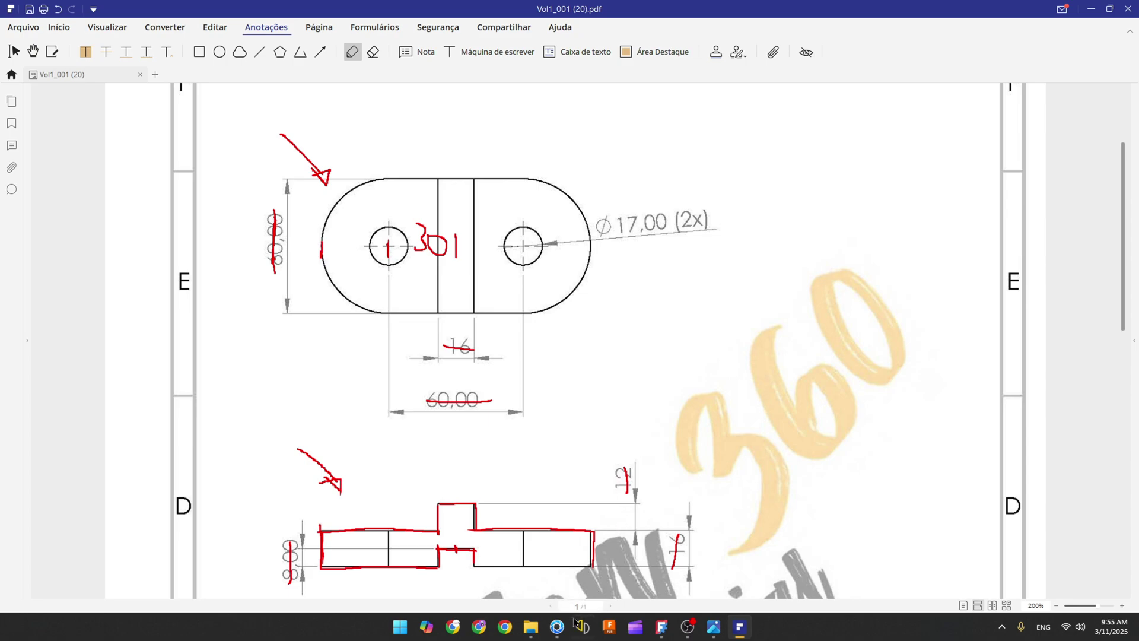
{"action": "left_click", "coordinate": [661, 626]}
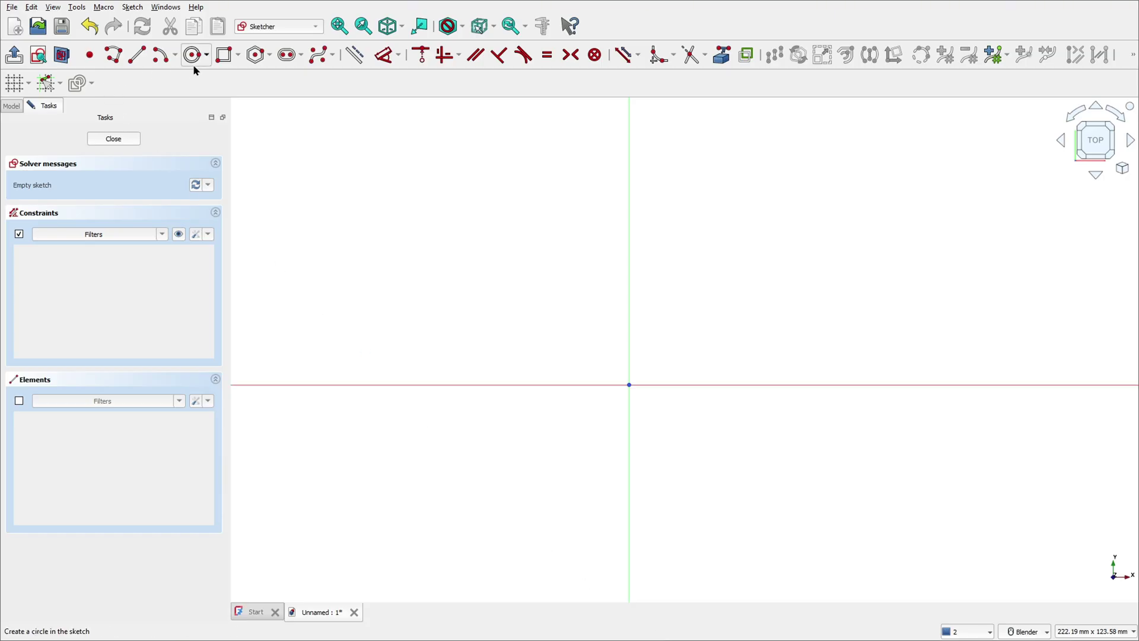
Draw a straight slot on the vertical axis with 60 mm between its arc centres
{"action": "left_click", "coordinate": [300, 55]}
{"action": "left_click", "coordinate": [305, 75]}
{"action": "left_click", "coordinate": [629, 289]}
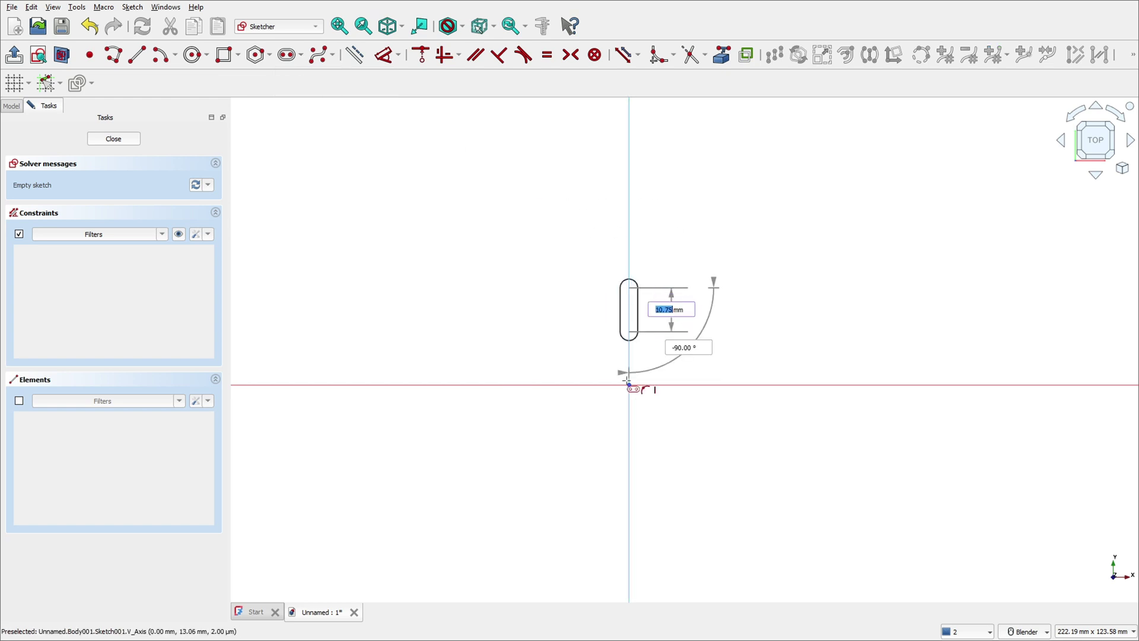
{"action": "type", "text": "6"}
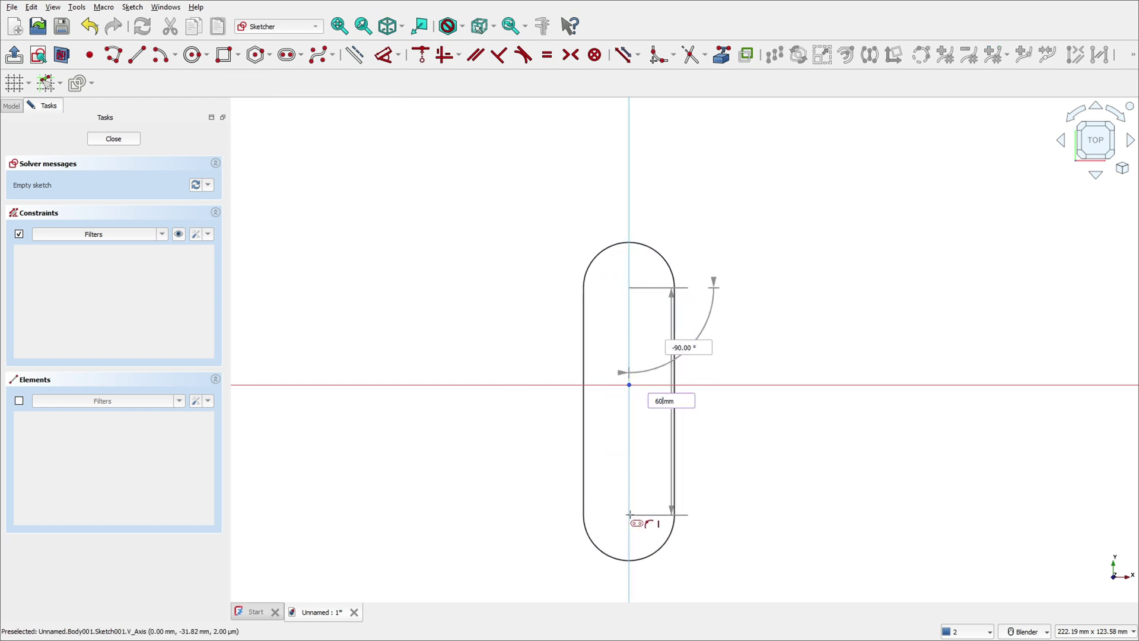
{"action": "type", "text": "0"}
{"action": "key", "text": "Return"}
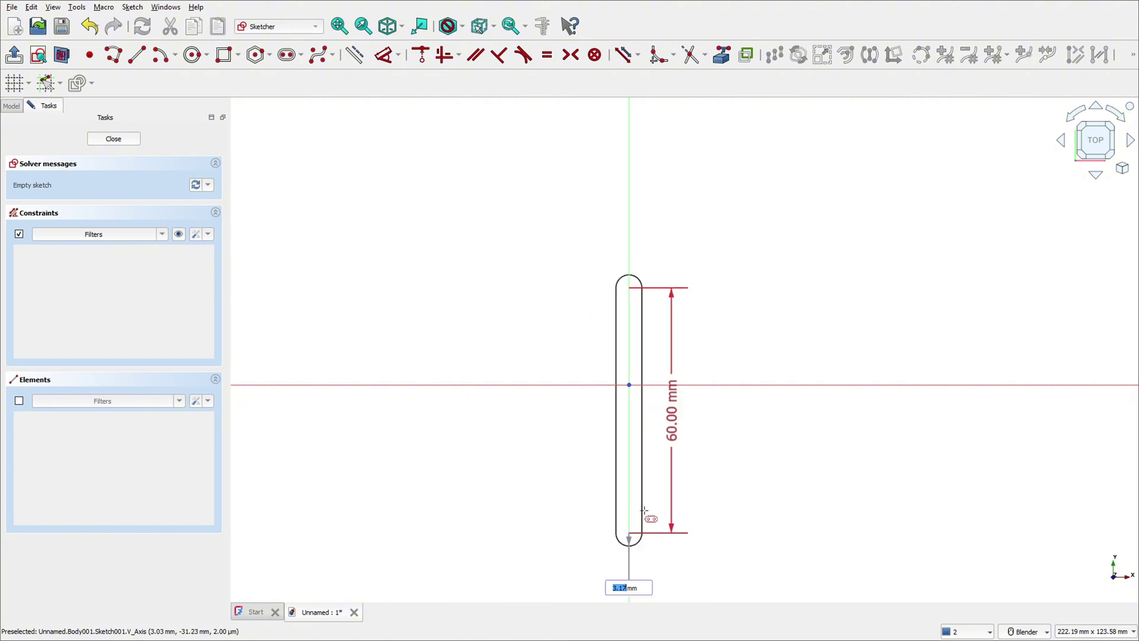
{"action": "type", "text": "60"}
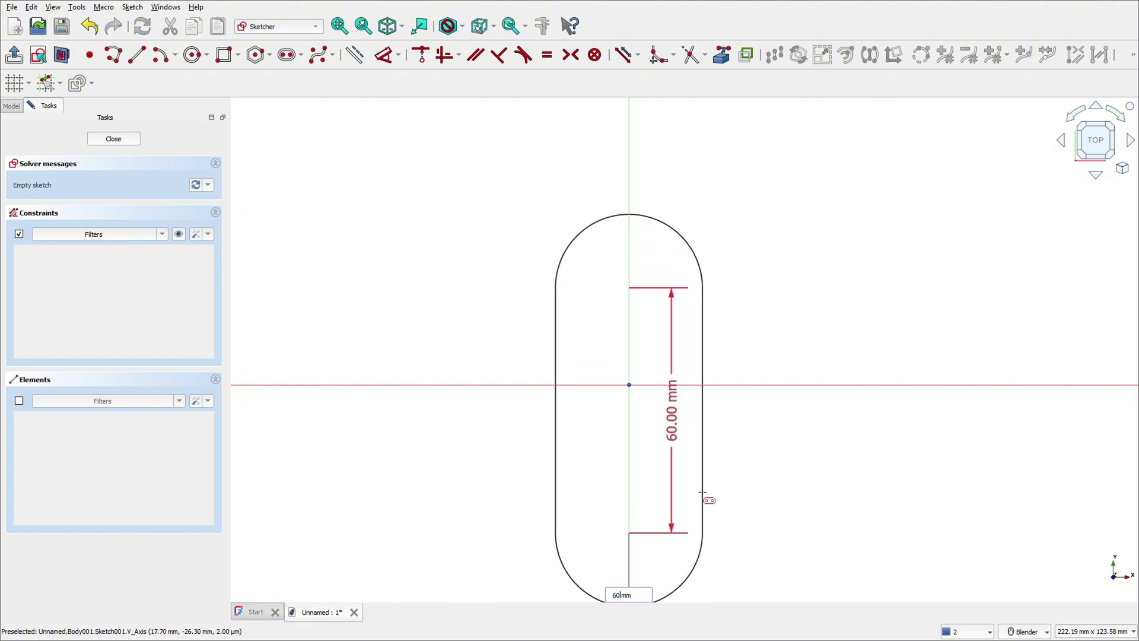
{"action": "key", "text": "Return"}
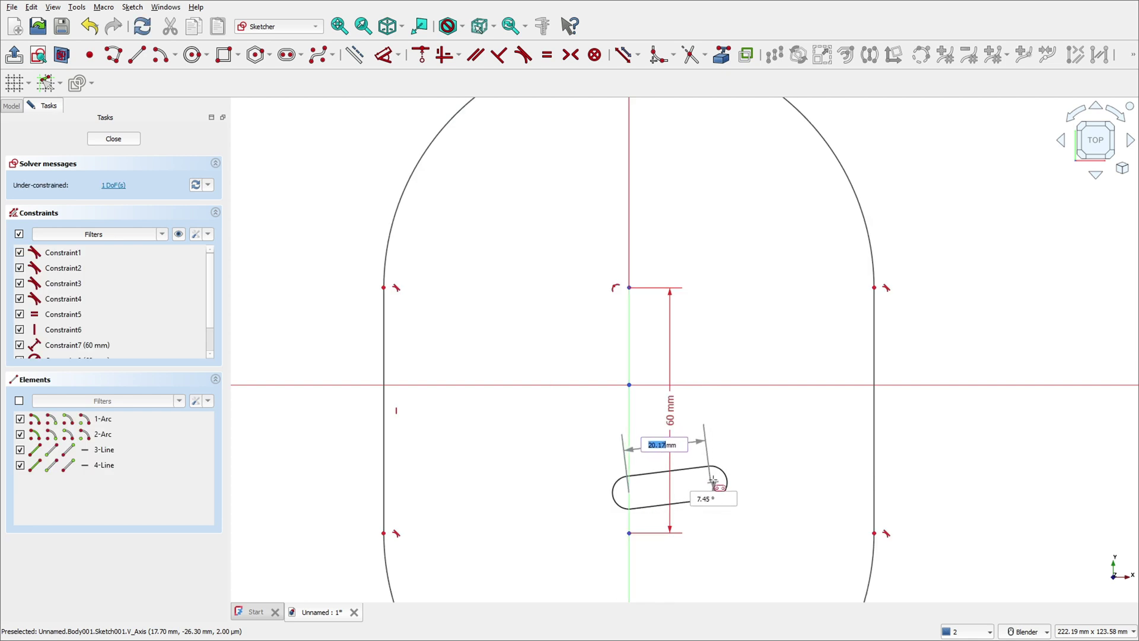
{"action": "key", "text": "Escape"}
Set the slot's end radius to 30 mm and place the R30 label outside the arc
{"action": "scroll", "coordinate": [685, 524], "scroll_direction": "up", "scroll_amount": 3}
{"action": "scroll", "coordinate": [685, 524], "scroll_direction": "down", "scroll_amount": 5}
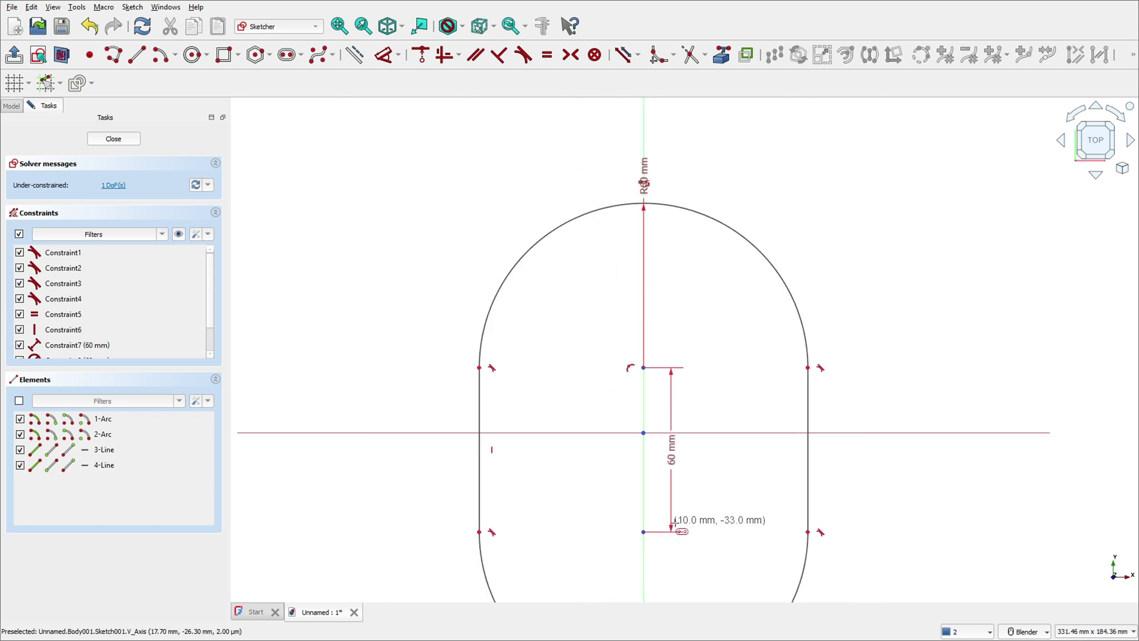
{"action": "middle_click_drag", "start_coordinate": [679, 516], "coordinate": [661, 389], "text": "shift"}
{"action": "scroll", "coordinate": [659, 391], "scroll_direction": "down", "scroll_amount": 1}
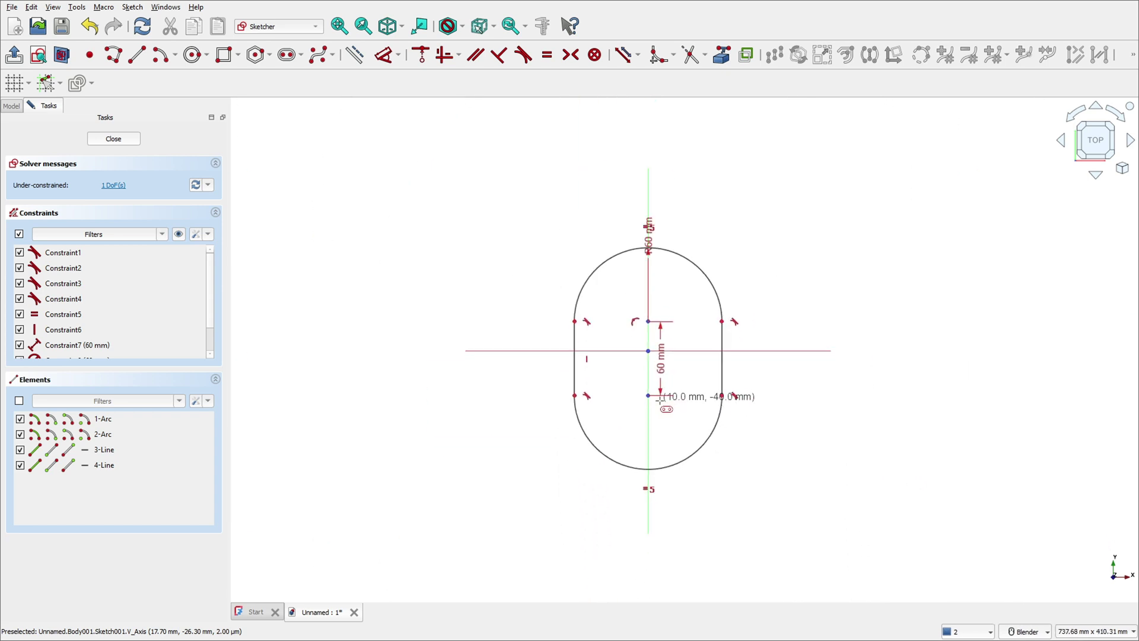
{"action": "scroll", "coordinate": [652, 385], "scroll_direction": "up", "scroll_amount": 2}
{"action": "left_click_drag", "start_coordinate": [645, 159], "coordinate": [712, 267]}
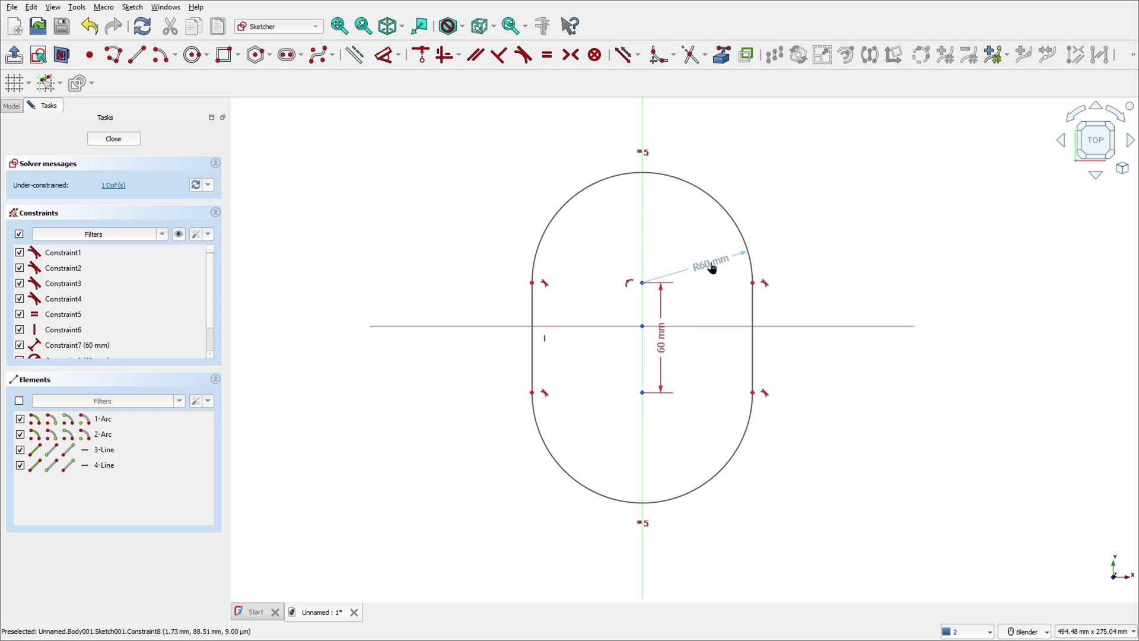
{"action": "double_click", "coordinate": [712, 267]}
{"action": "type", "text": "30"}
{"action": "key", "text": "Return"}
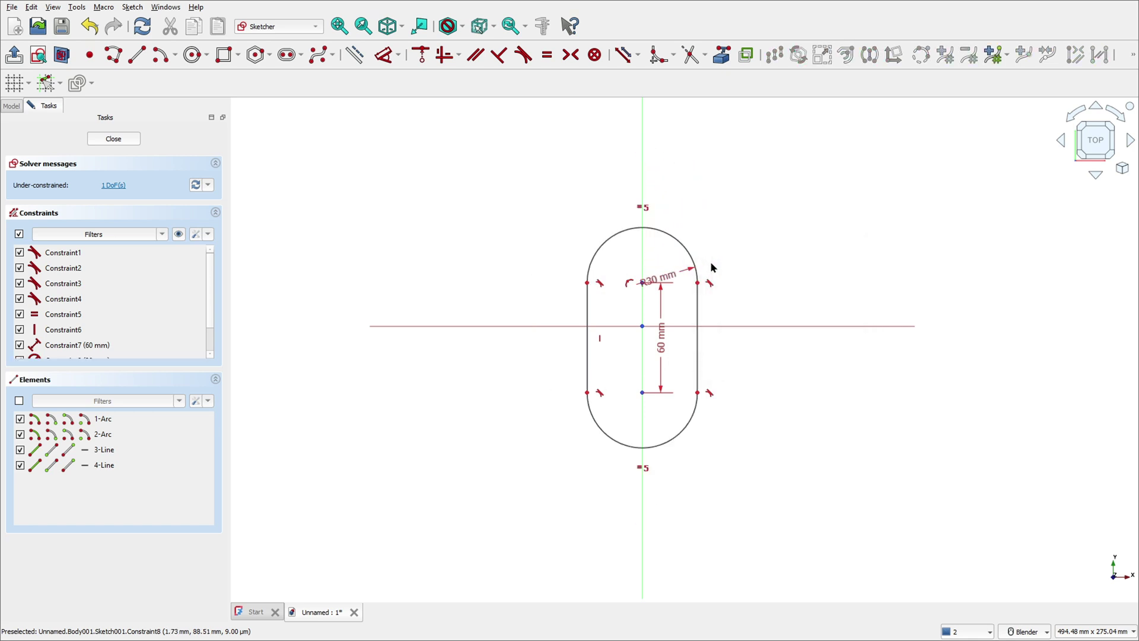
{"action": "scroll", "coordinate": [629, 282], "scroll_direction": "up", "scroll_amount": 3}
{"action": "left_click_drag", "start_coordinate": [691, 276], "coordinate": [793, 225]}
Move the 60 mm label outside the slot, then mark the right hole and its 17,00 in red
{"action": "left_click_drag", "start_coordinate": [691, 381], "coordinate": [847, 371]}
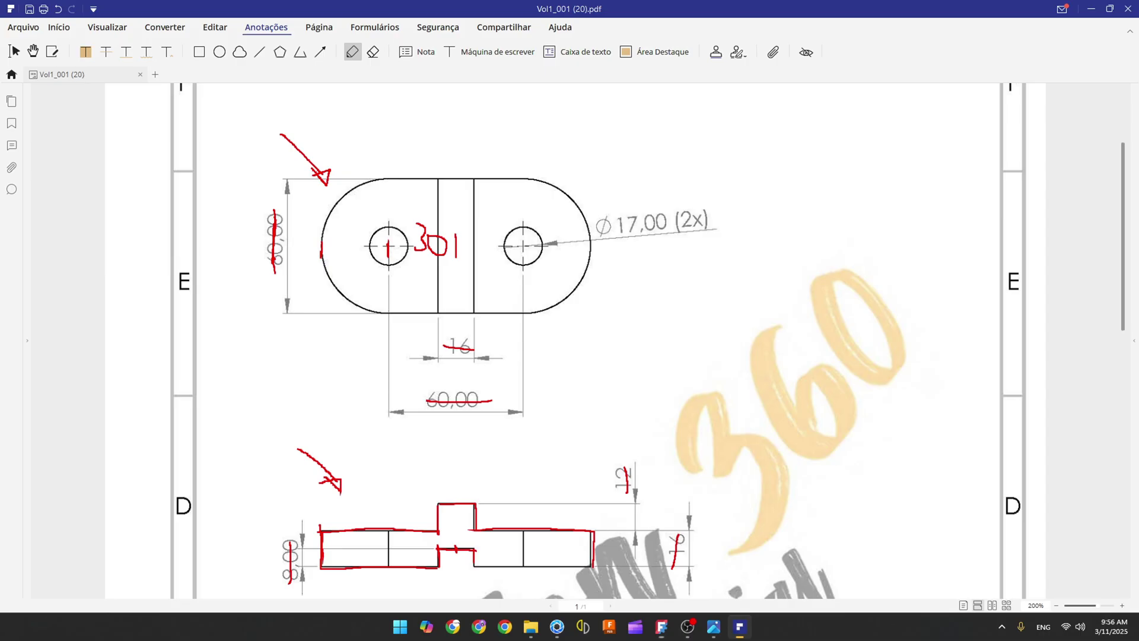
{"action": "mouse_move", "coordinate": [523, 225]}
{"action": "left_mouse_down"}
{"action": "mouse_move", "coordinate": [506, 246]}
{"action": "mouse_move", "coordinate": [544, 260]}
{"action": "mouse_move", "coordinate": [538, 236]}
{"action": "left_mouse_up"}
{"action": "left_click_drag", "start_coordinate": [607, 230], "coordinate": [667, 218]}
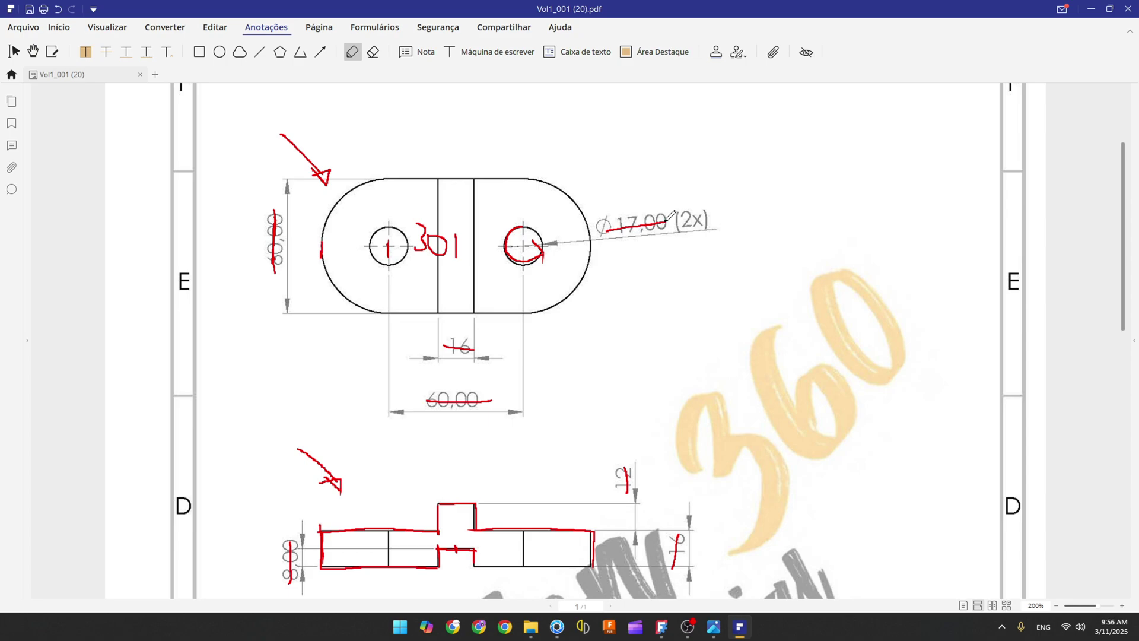
Draw Ø17 mm circles at the upper and lower arc centres of the slot
{"action": "left_click", "coordinate": [663, 627]}
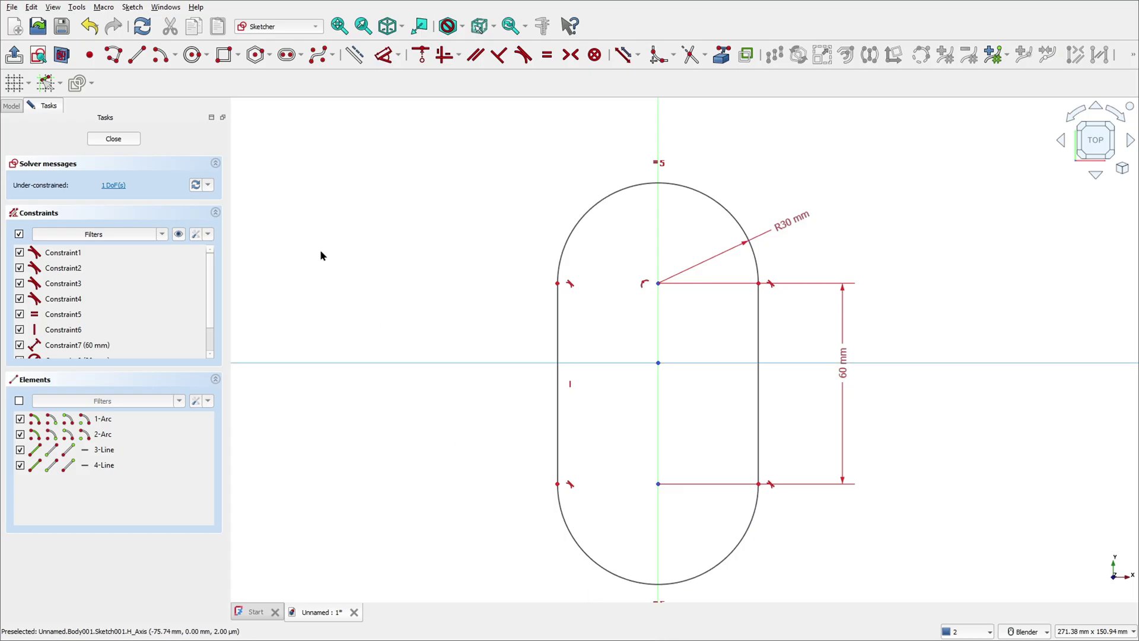
{"action": "left_click", "coordinate": [192, 55]}
{"action": "left_click", "coordinate": [658, 283]}
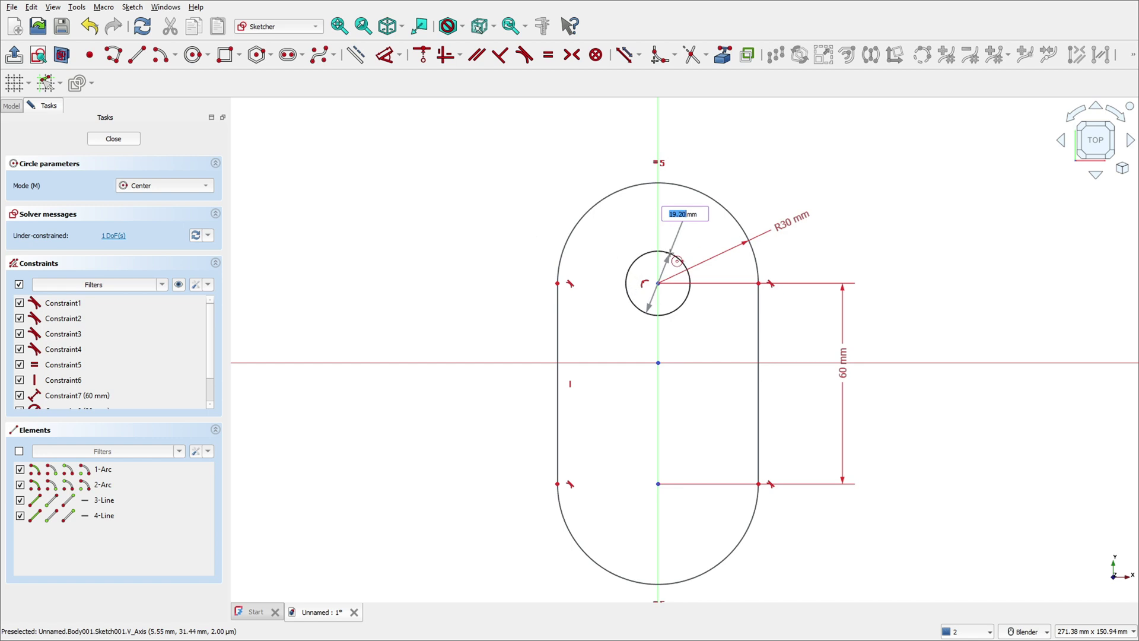
{"action": "type", "text": "17"}
{"action": "key", "text": "Return"}
{"action": "left_click", "coordinate": [669, 252]}
{"action": "key", "text": "Escape"}
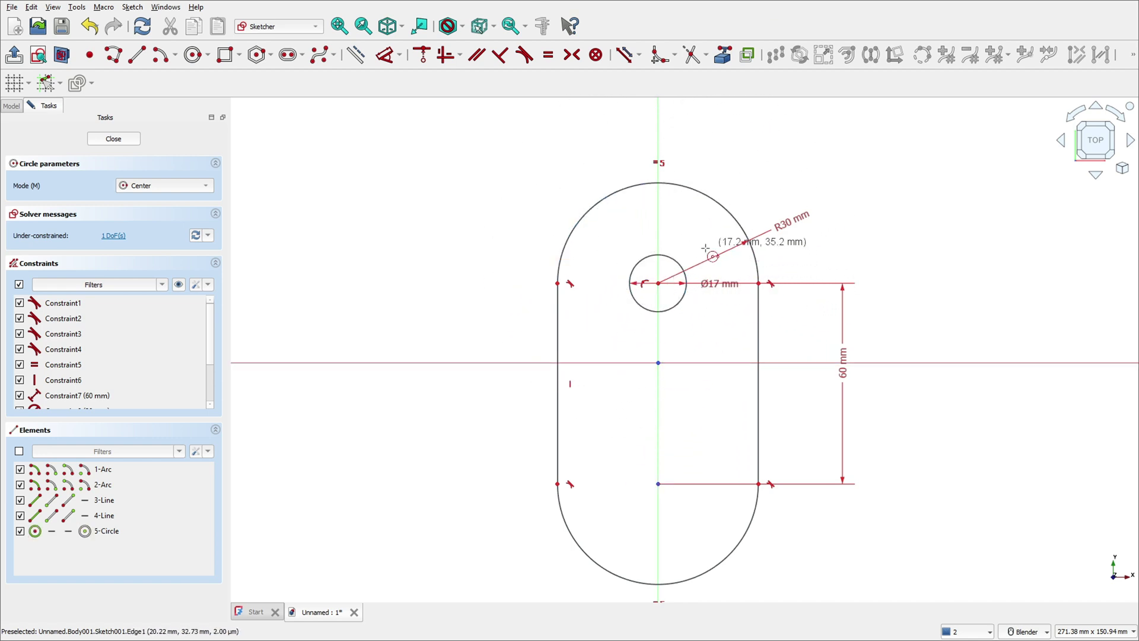
{"action": "left_click", "coordinate": [658, 483]}
{"action": "type", "text": "1mm"}
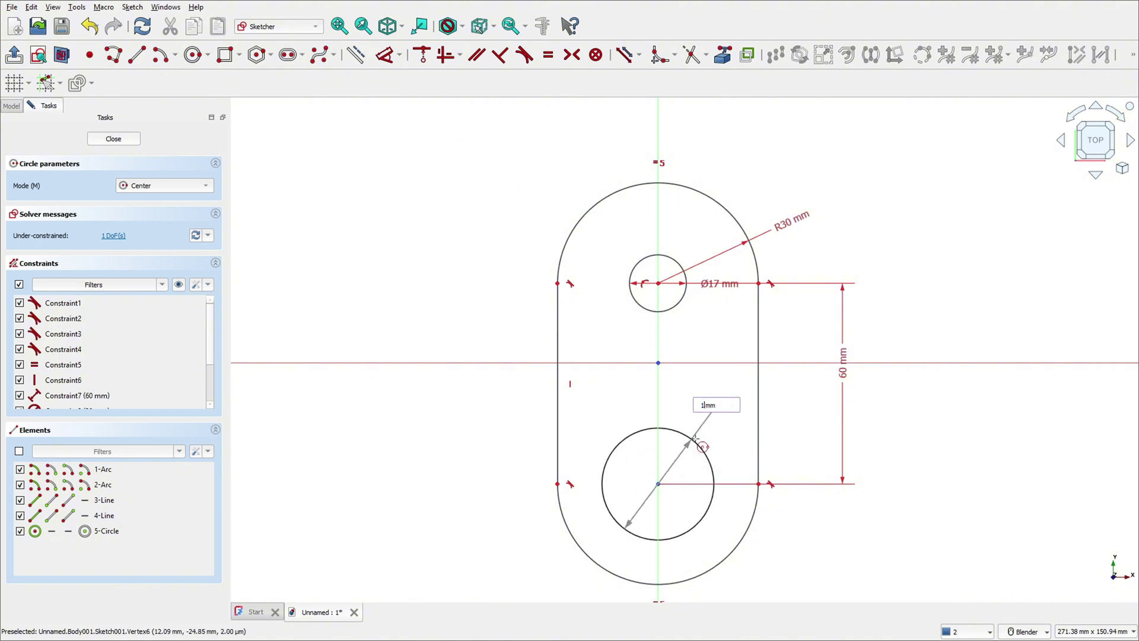
{"action": "type", "text": "7"}
{"action": "key", "text": "Return"}
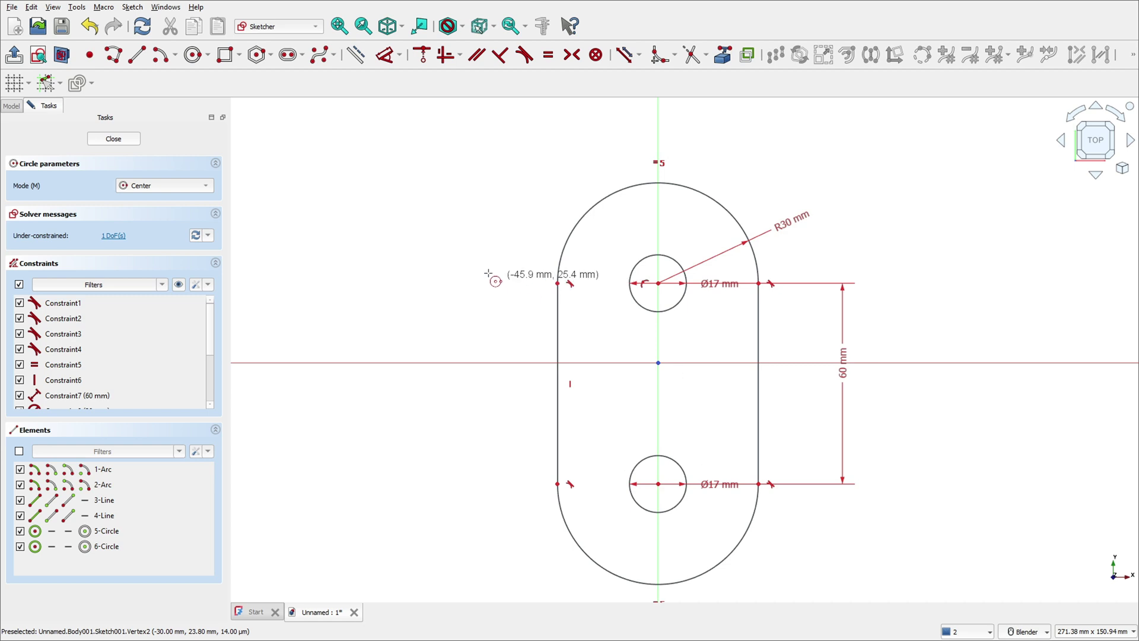
{"action": "right_click", "coordinate": [415, 232]}
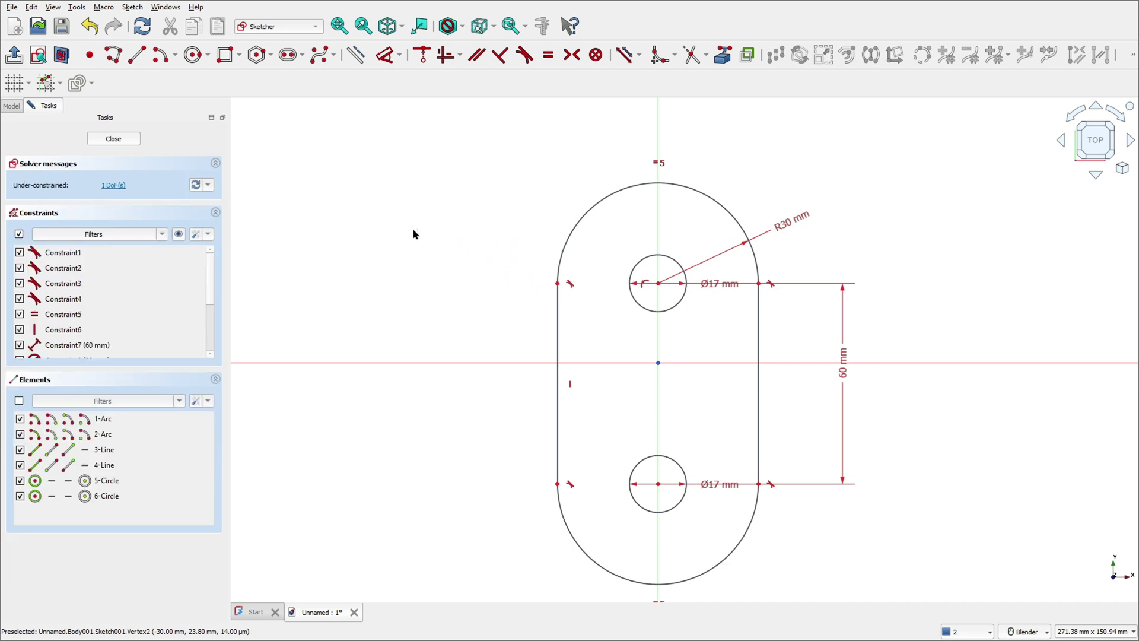
Constrain the upper hole centre 30 mm from the axis and angle both Ø17 labels diagonally
{"action": "left_click", "coordinate": [386, 58]}
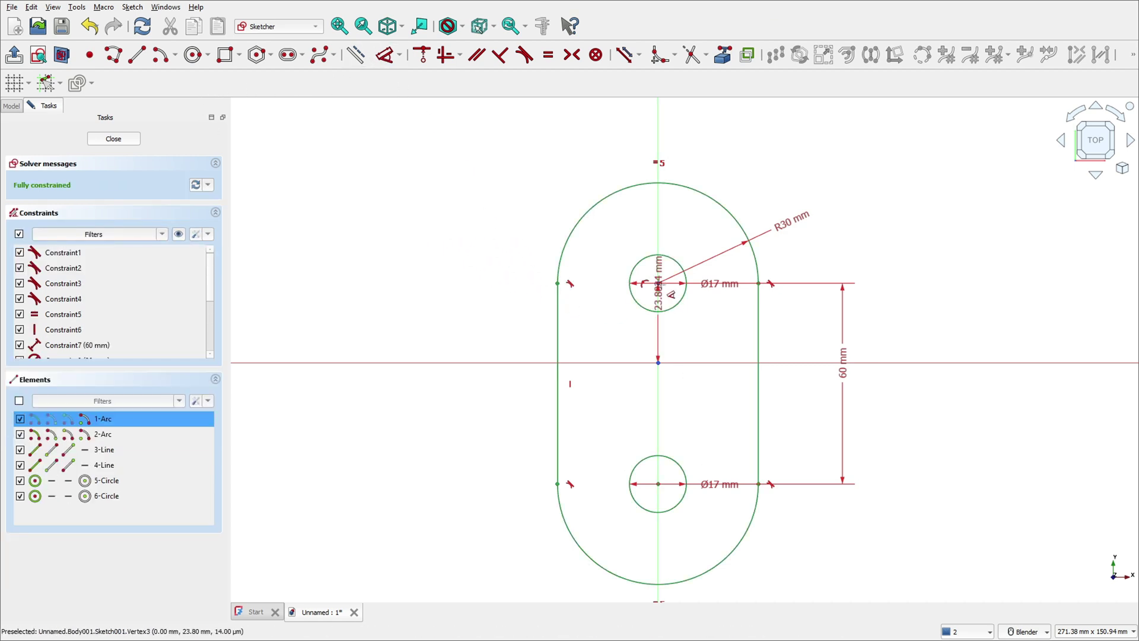
{"action": "left_click", "coordinate": [658, 284]}
{"action": "left_click", "coordinate": [483, 325]}
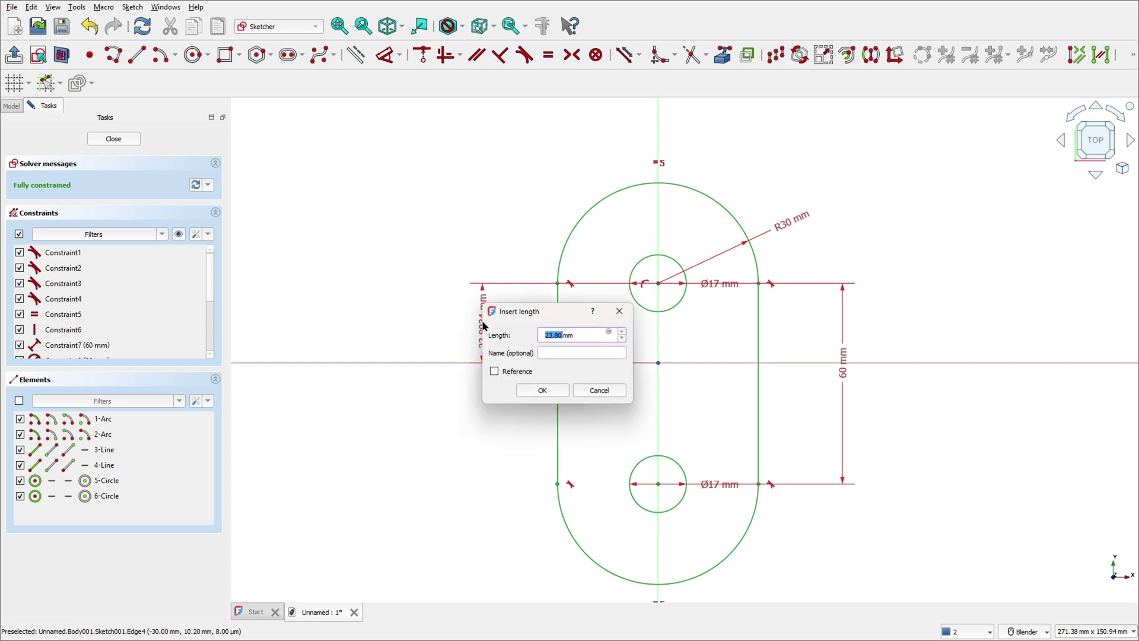
{"action": "type", "text": "30"}
{"action": "key", "text": "Return"}
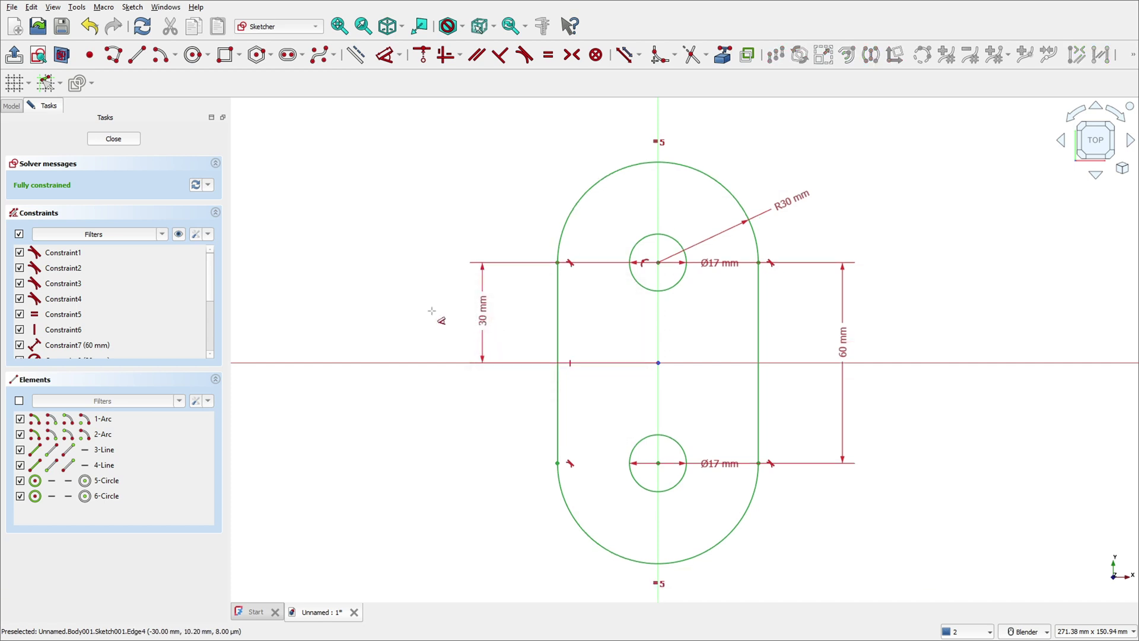
{"action": "key", "text": "Escape"}
{"action": "left_click_drag", "start_coordinate": [721, 265], "coordinate": [716, 325]}
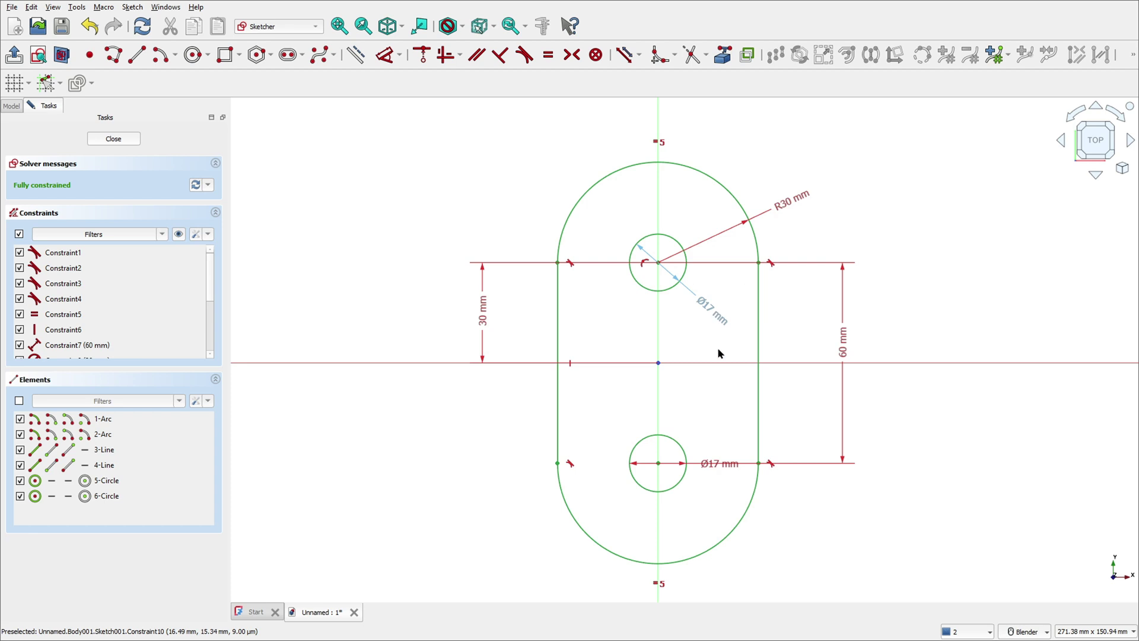
{"action": "left_click_drag", "start_coordinate": [723, 472], "coordinate": [716, 510]}
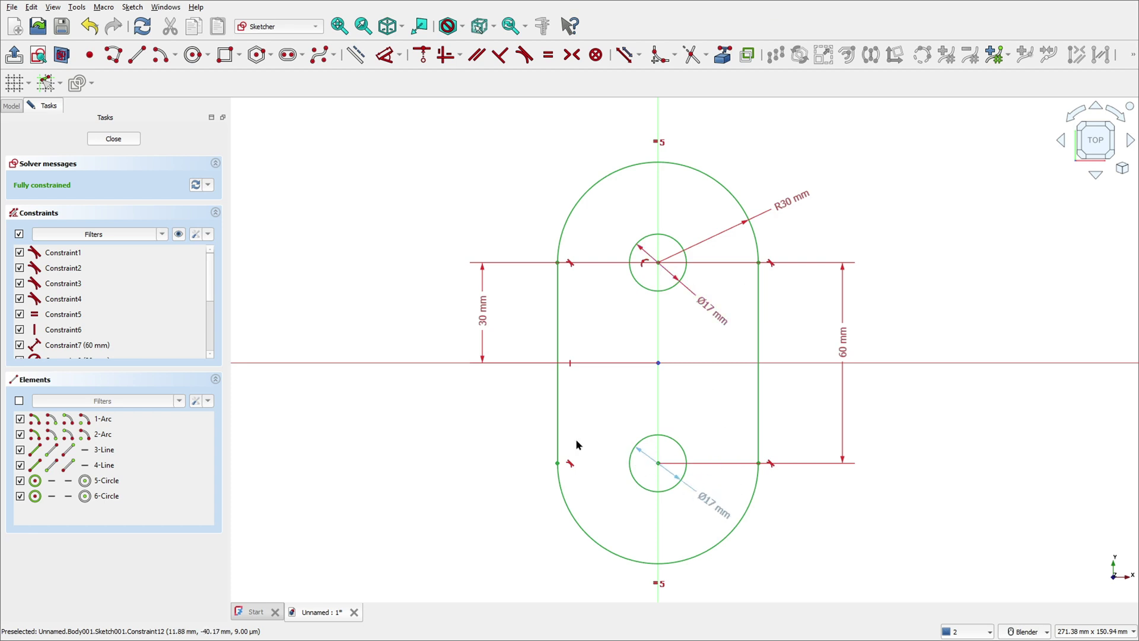
Leave the sketch and pad it 60 mm, symmetric to the sketch plane
{"action": "left_click", "coordinate": [13, 55]}
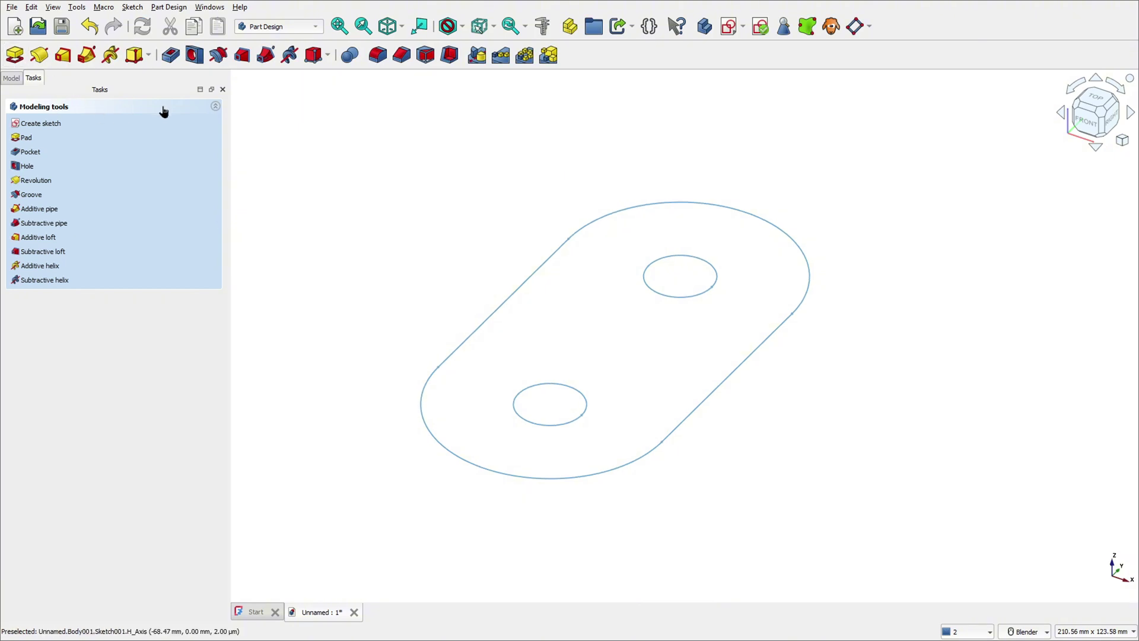
{"action": "left_click", "coordinate": [14, 56]}
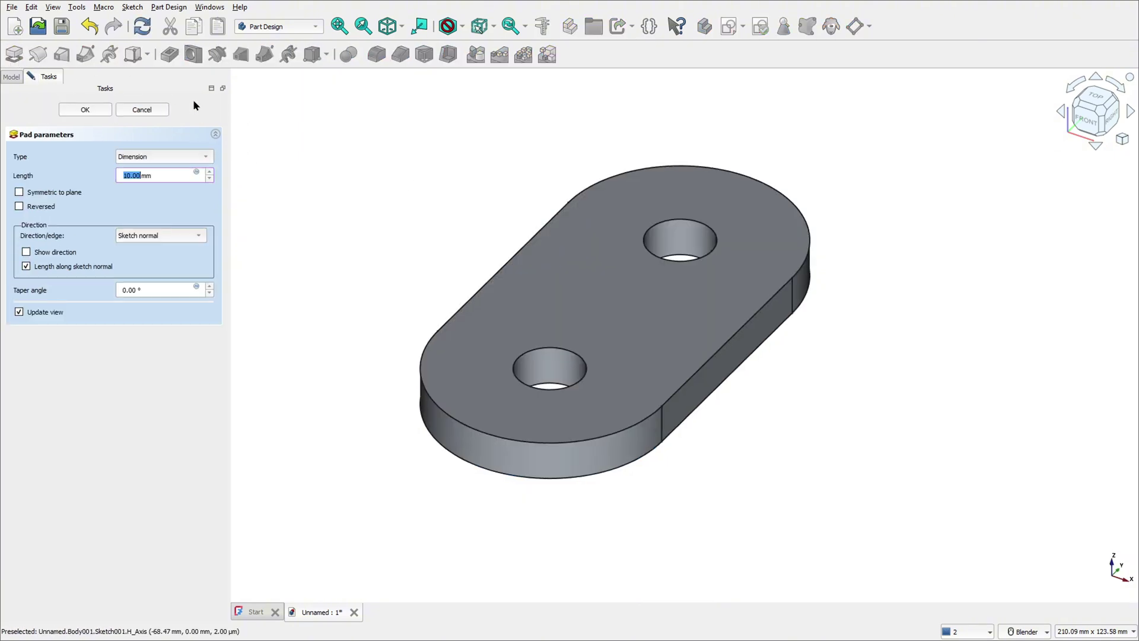
{"action": "type", "text": "6"}
{"action": "key", "text": "shift+End"}
{"action": "type", "text": "0"}
{"action": "left_click", "coordinate": [19, 191]}
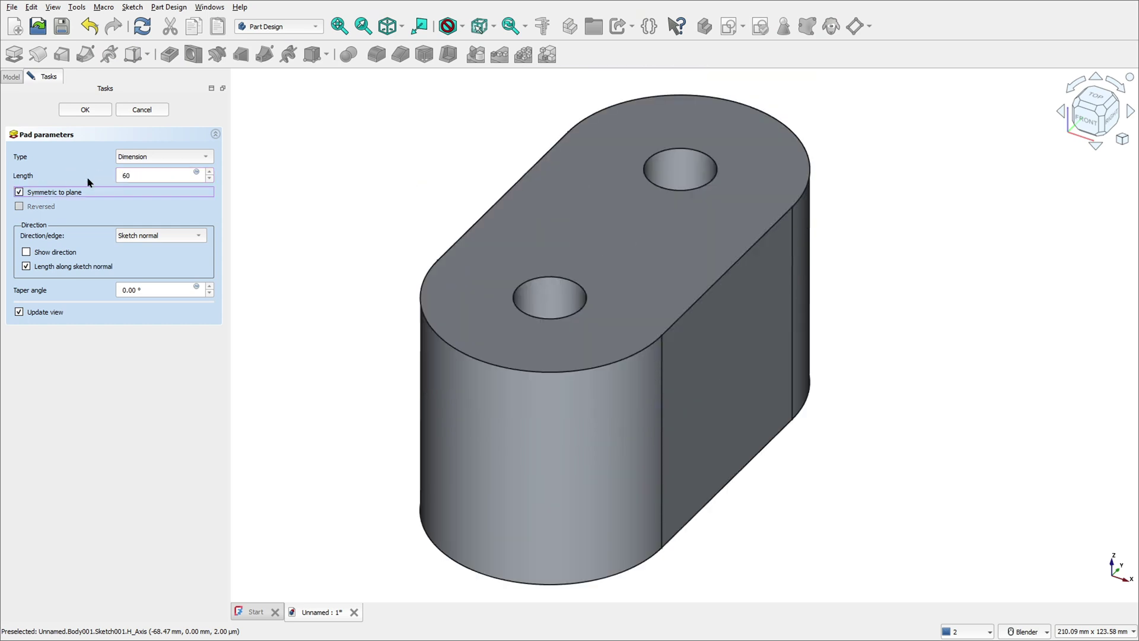
{"action": "left_click", "coordinate": [94, 111]}
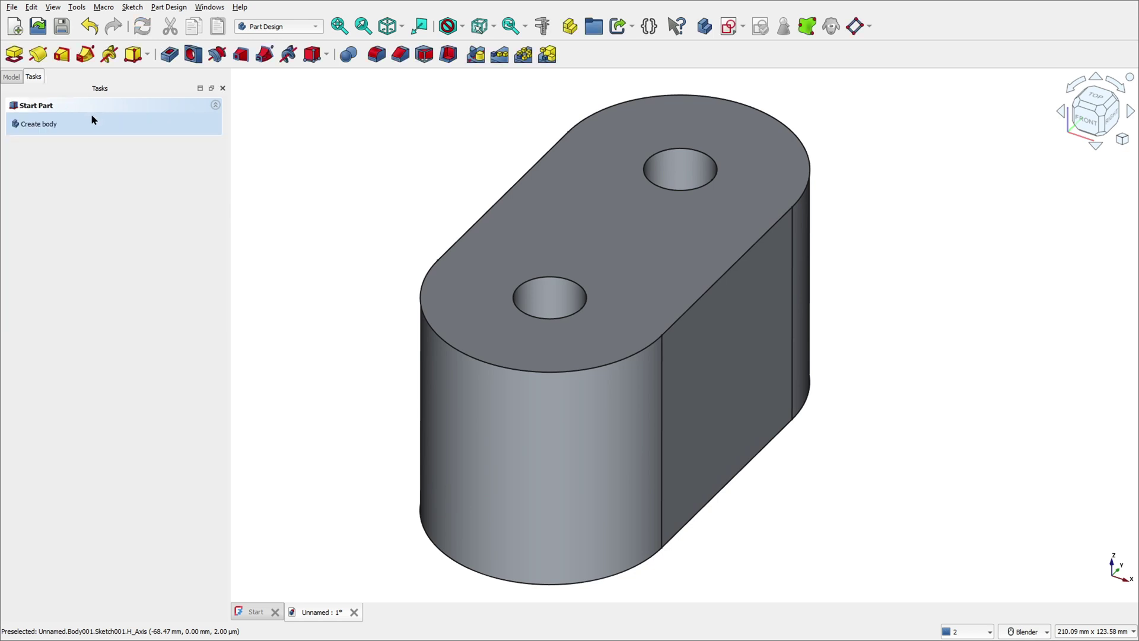
Make Body and Body001 both visible overlapping, then add the empty Body002
{"action": "left_click", "coordinate": [11, 76]}
{"action": "left_click", "coordinate": [33, 121]}
{"action": "left_click", "coordinate": [32, 123]}
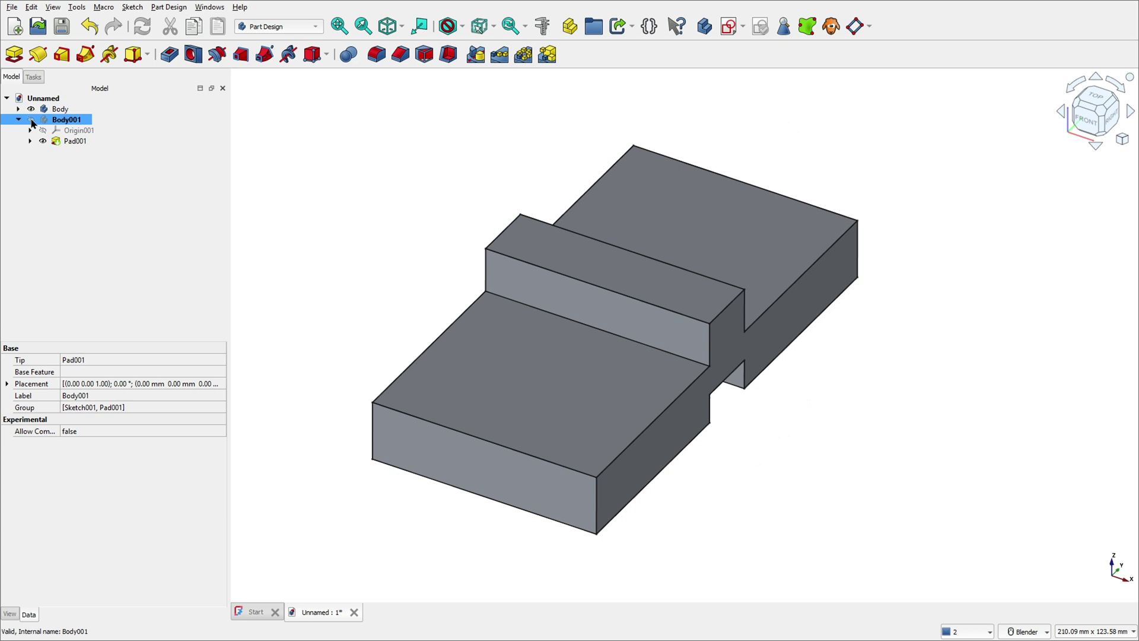
{"action": "left_click", "coordinate": [33, 111]}
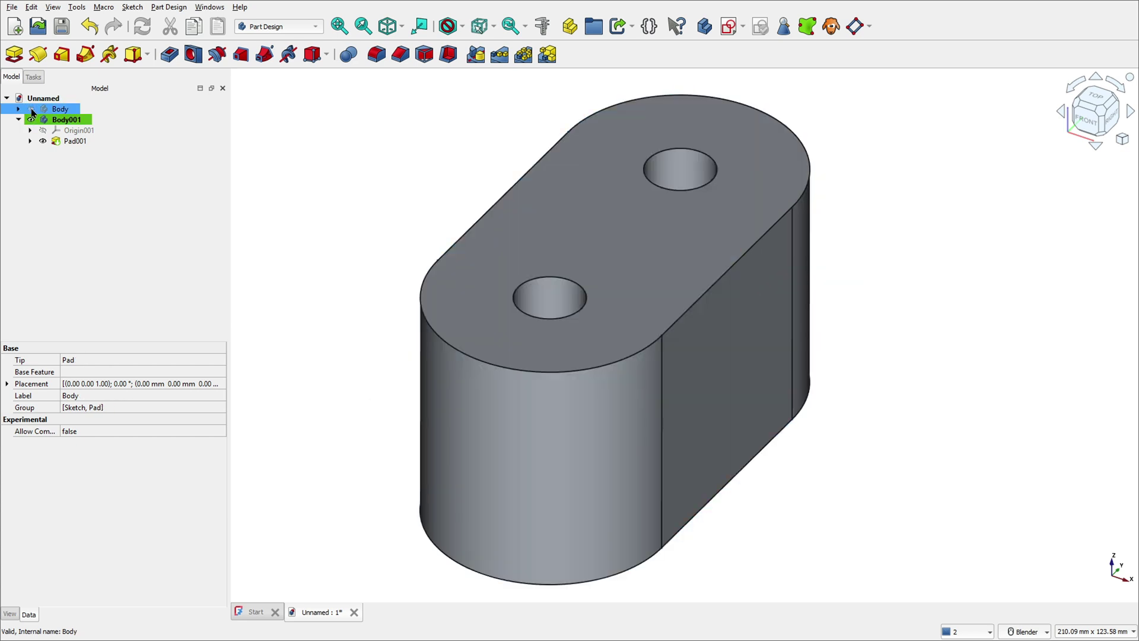
{"action": "left_click", "coordinate": [33, 112]}
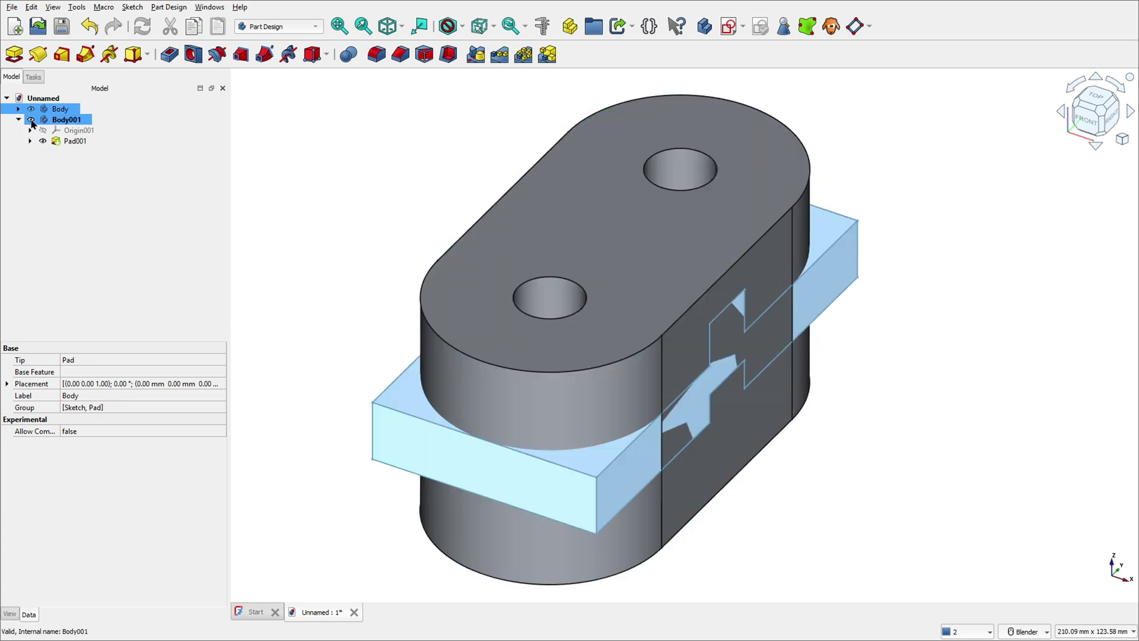
{"action": "left_click", "coordinate": [32, 122]}
{"action": "left_click", "coordinate": [19, 120]}
{"action": "left_click", "coordinate": [30, 109]}
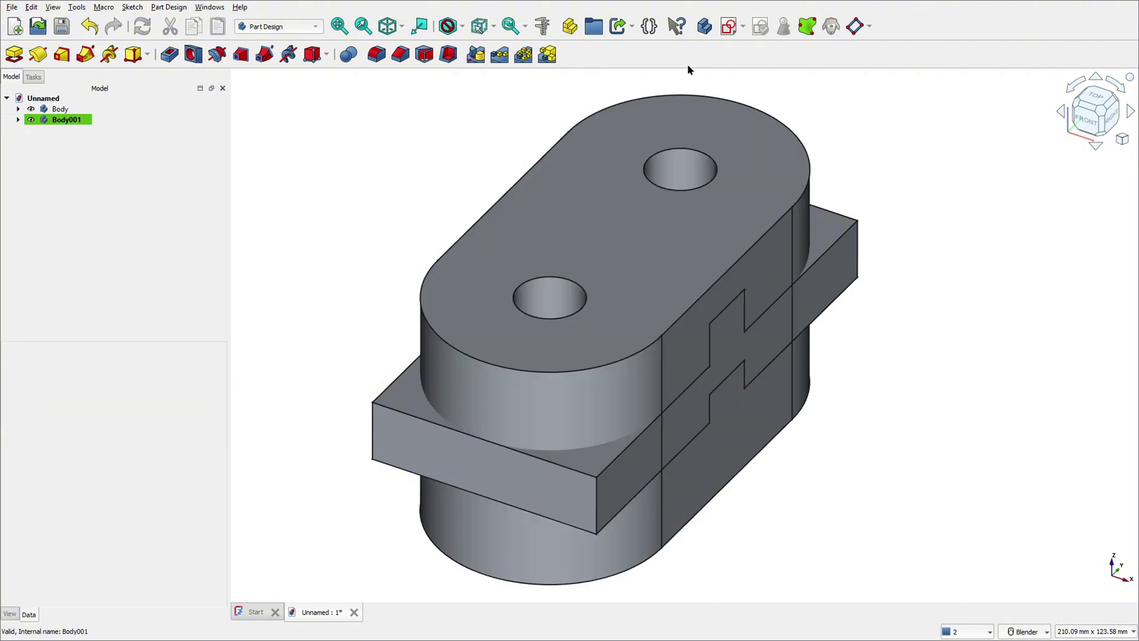
{"action": "left_click", "coordinate": [705, 35]}
{"action": "left_click", "coordinate": [103, 182]}
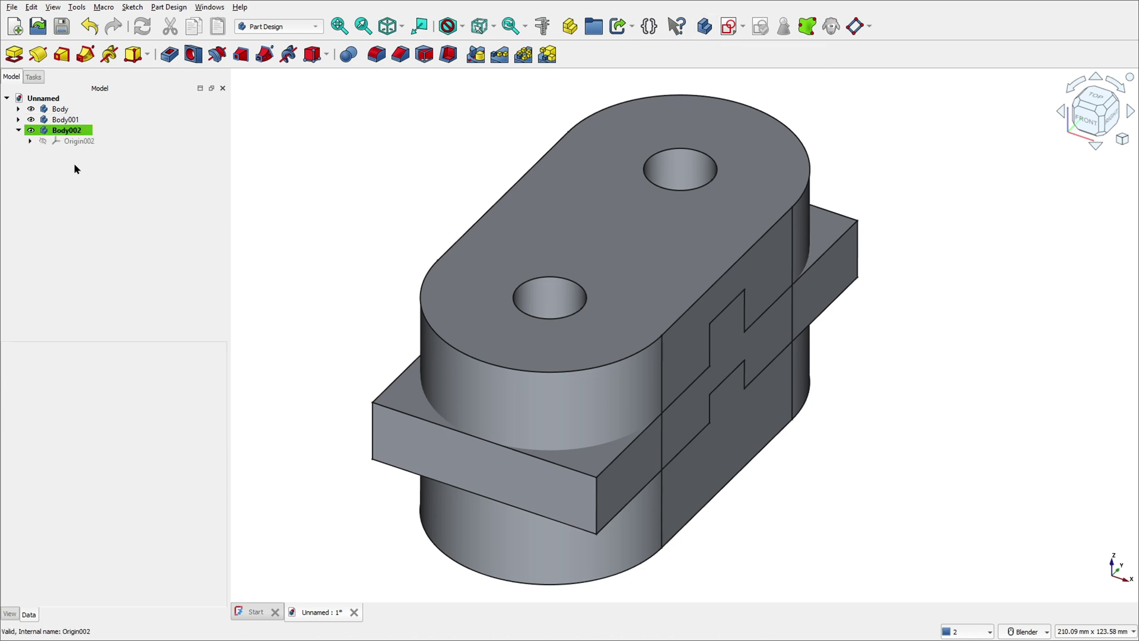
Create a Common Boolean in Body002 using Body and Body001
{"action": "left_click", "coordinate": [349, 55]}
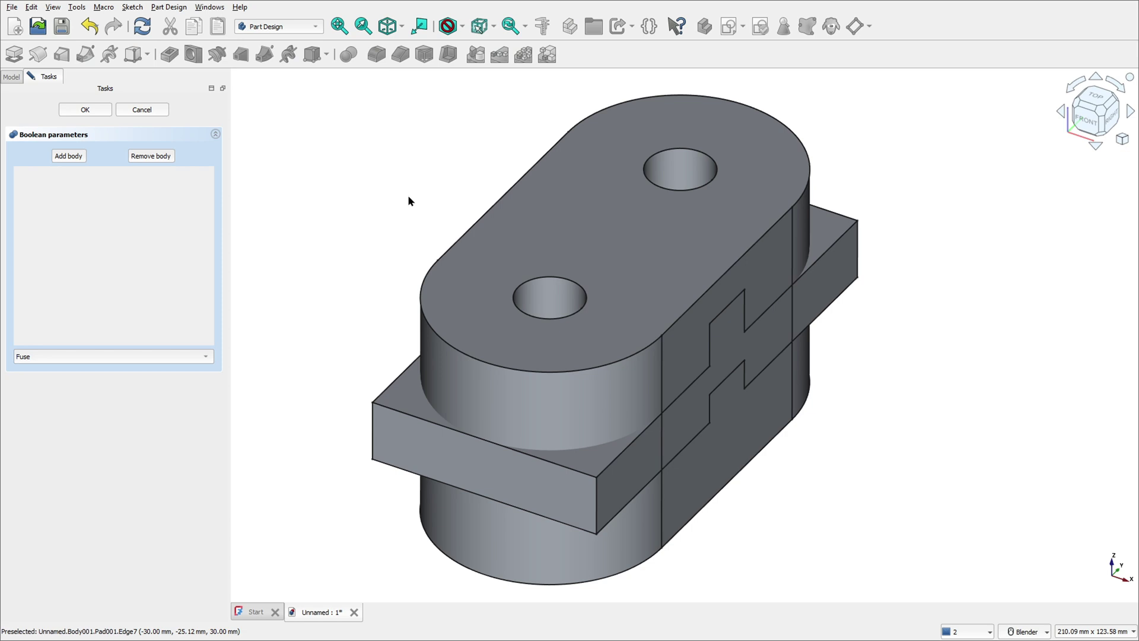
{"action": "left_click", "coordinate": [98, 356]}
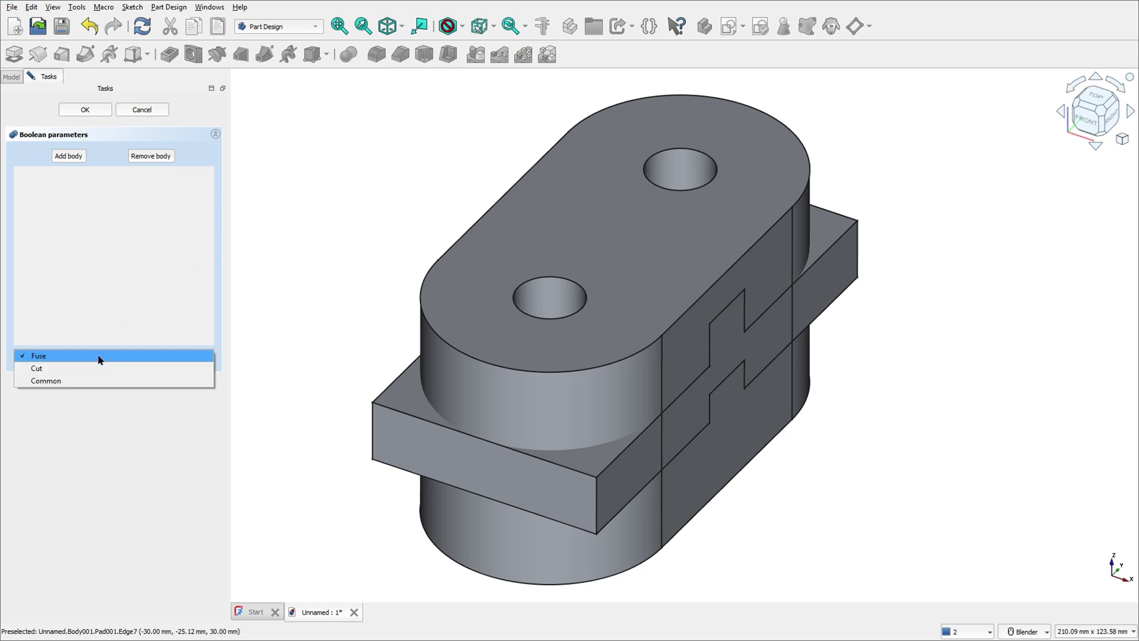
{"action": "left_click", "coordinate": [62, 387]}
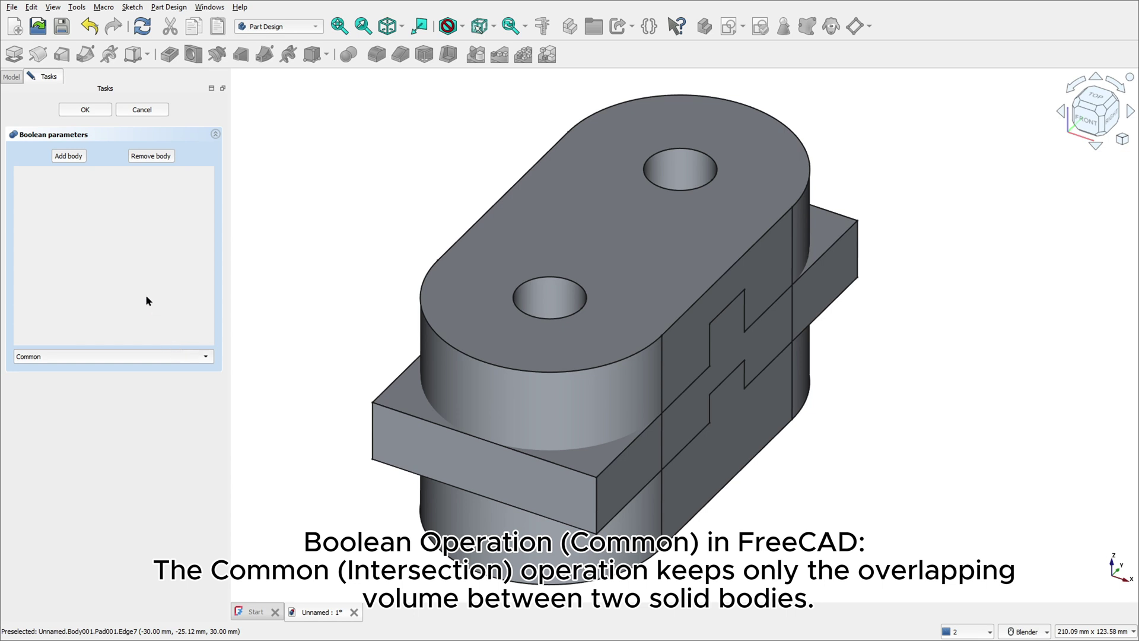
{"action": "left_click", "coordinate": [74, 158]}
{"action": "left_click", "coordinate": [405, 437]}
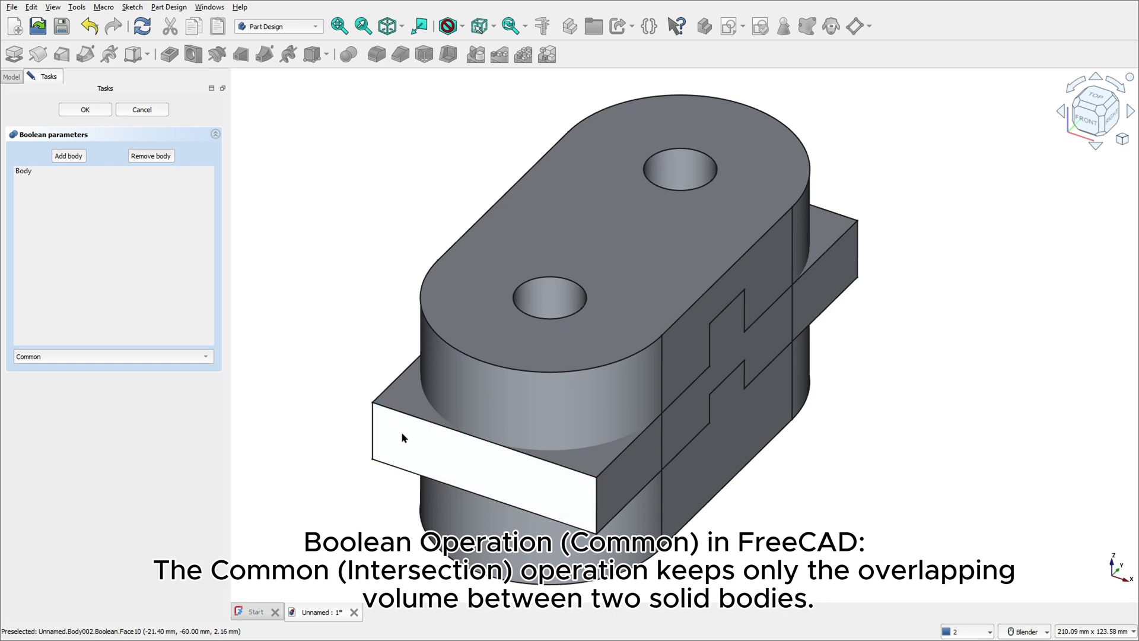
{"action": "left_click", "coordinate": [65, 157]}
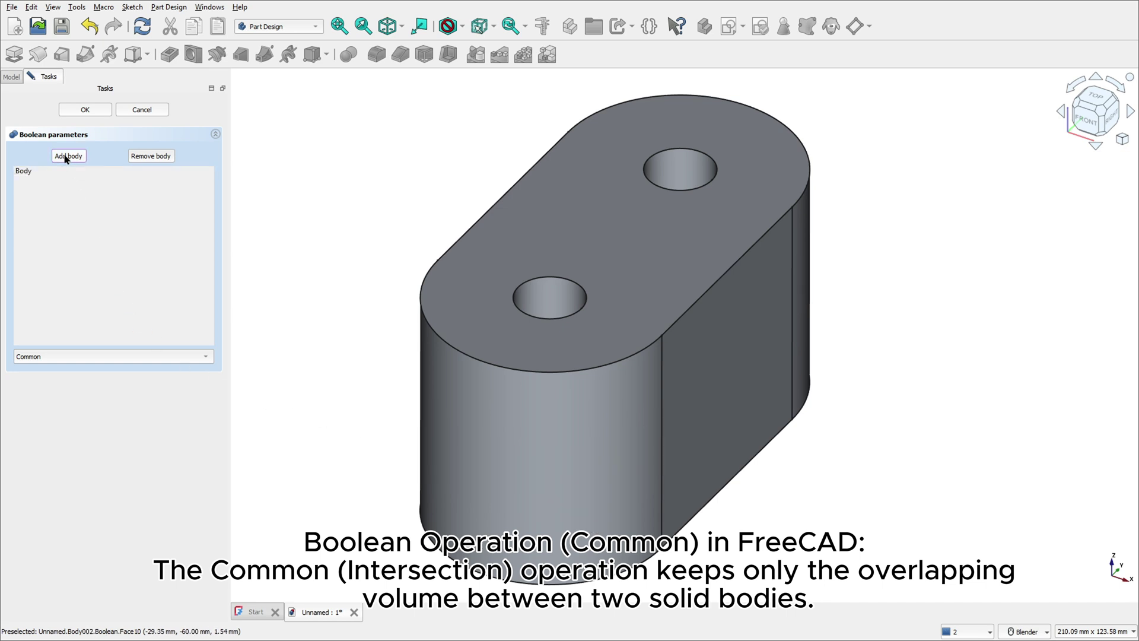
{"action": "left_click", "coordinate": [549, 237]}
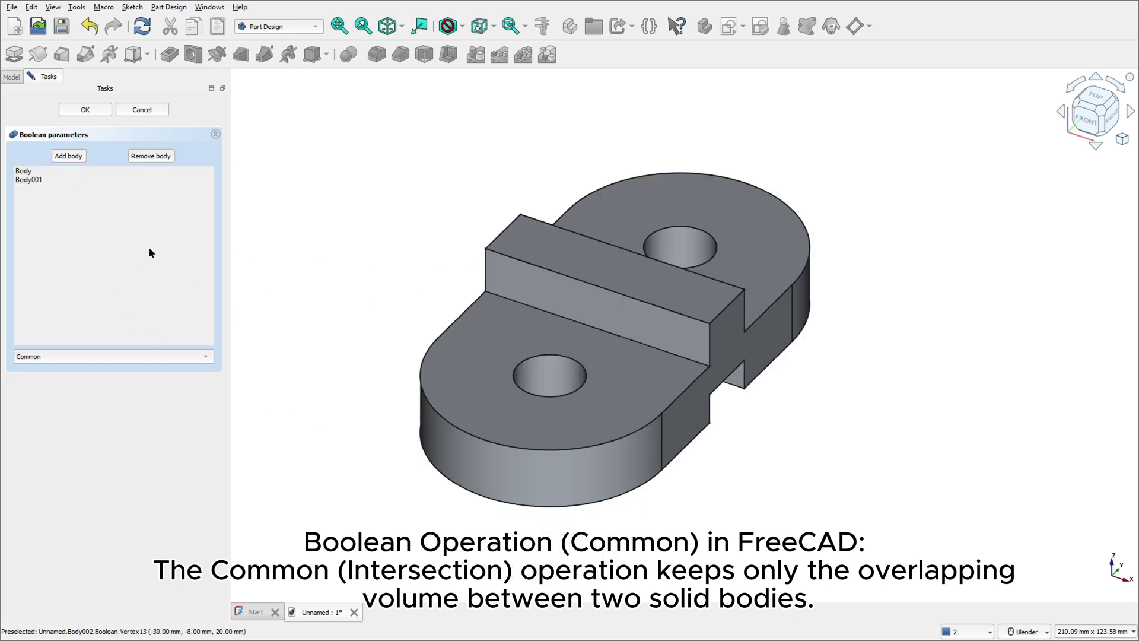